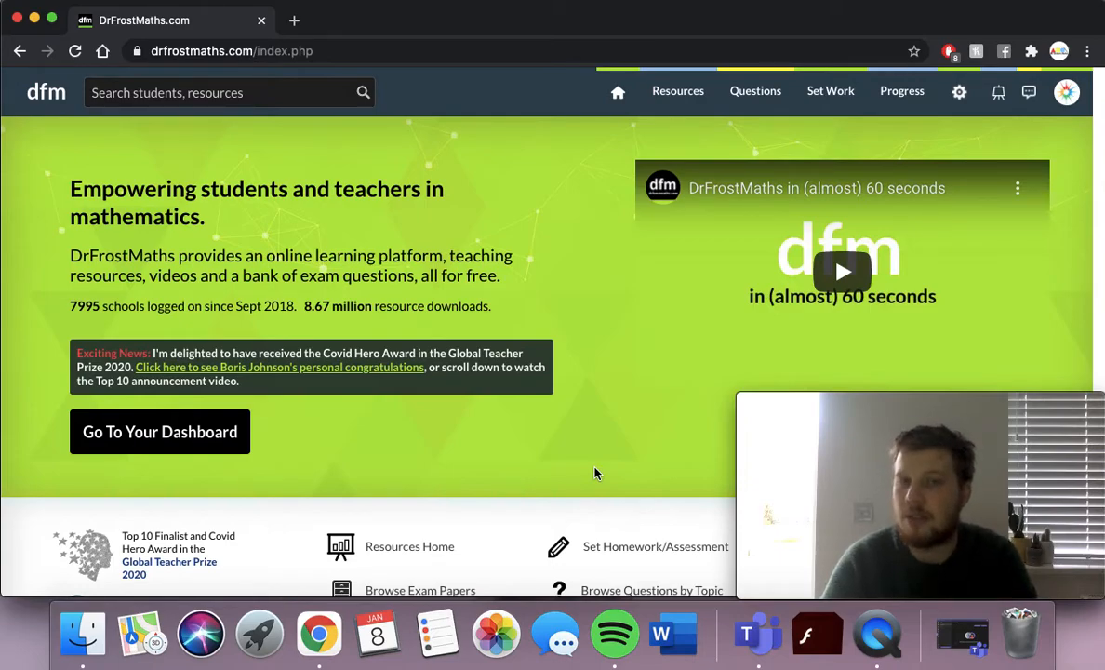
Open the Questions menu from the top navigation bar of the DrFrostMaths home page.
click(755, 90)
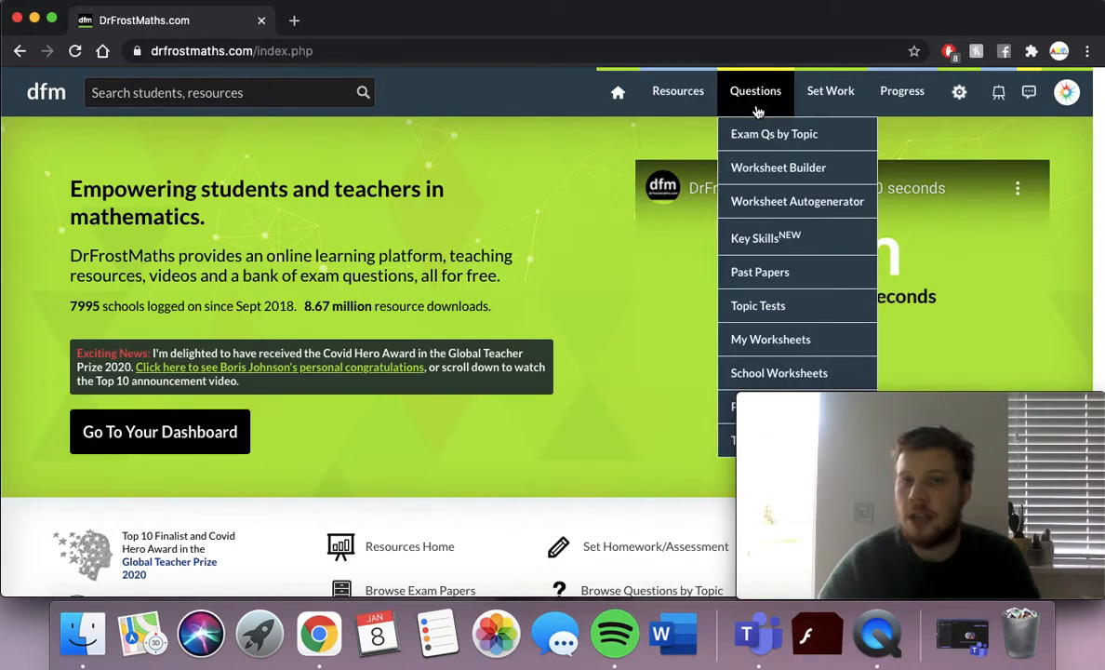
Start a new worksheet in the Worksheet Builder and dismiss the tips popup.
click(759, 170)
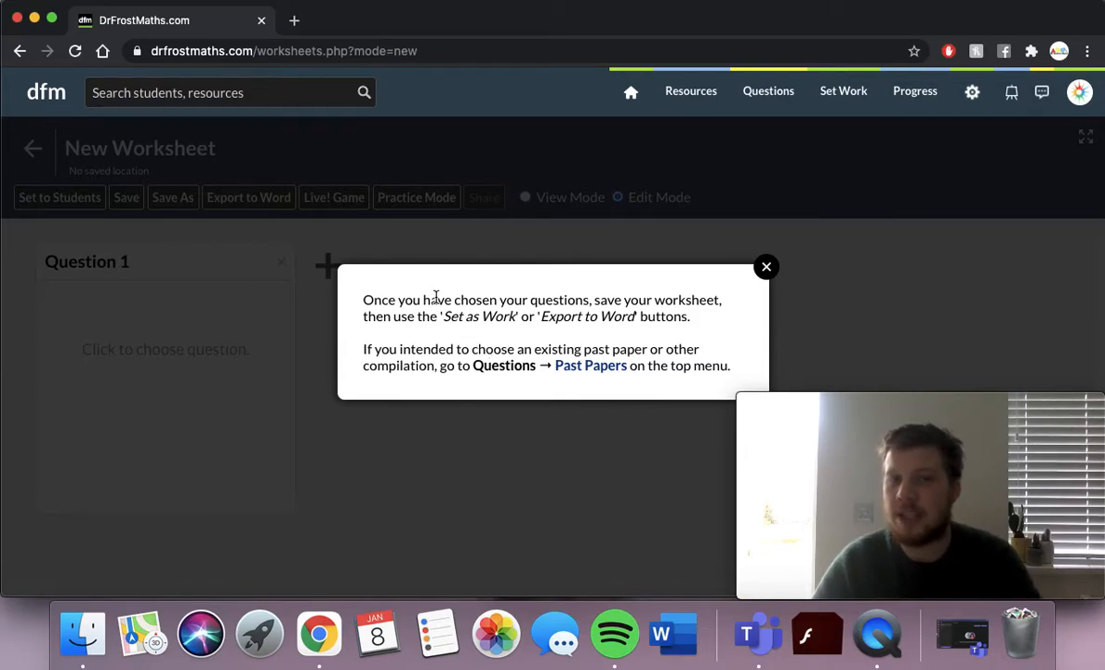
click(767, 269)
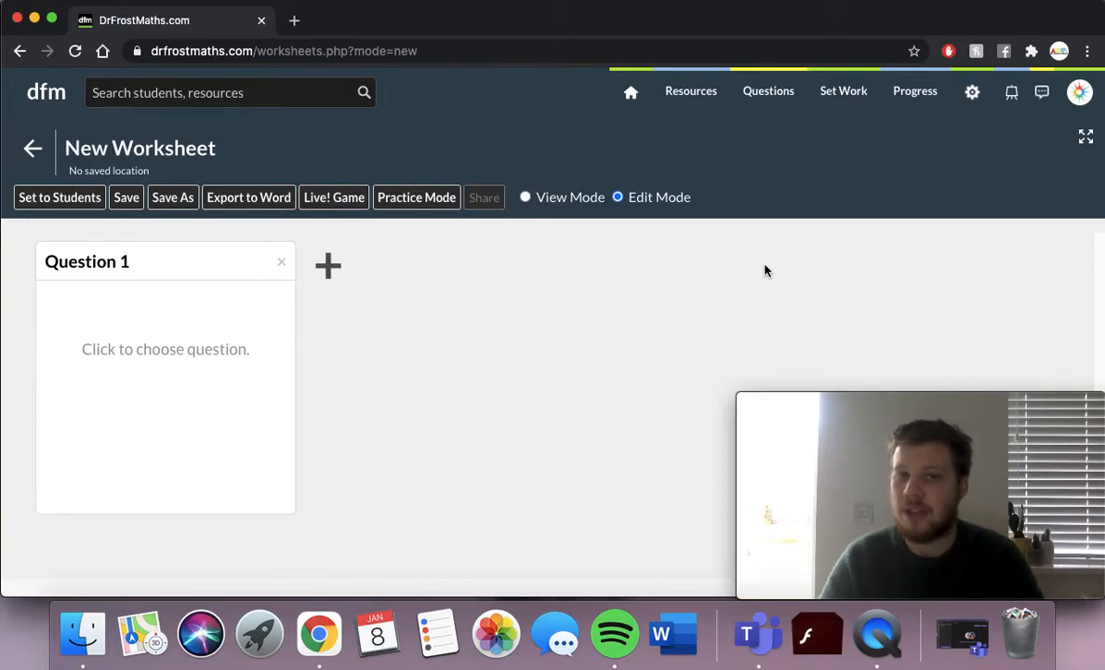
Filter Question 1's picker to Shape, Space & Measures > Angles > Interior and exterior angles of polygons.
click(173, 352)
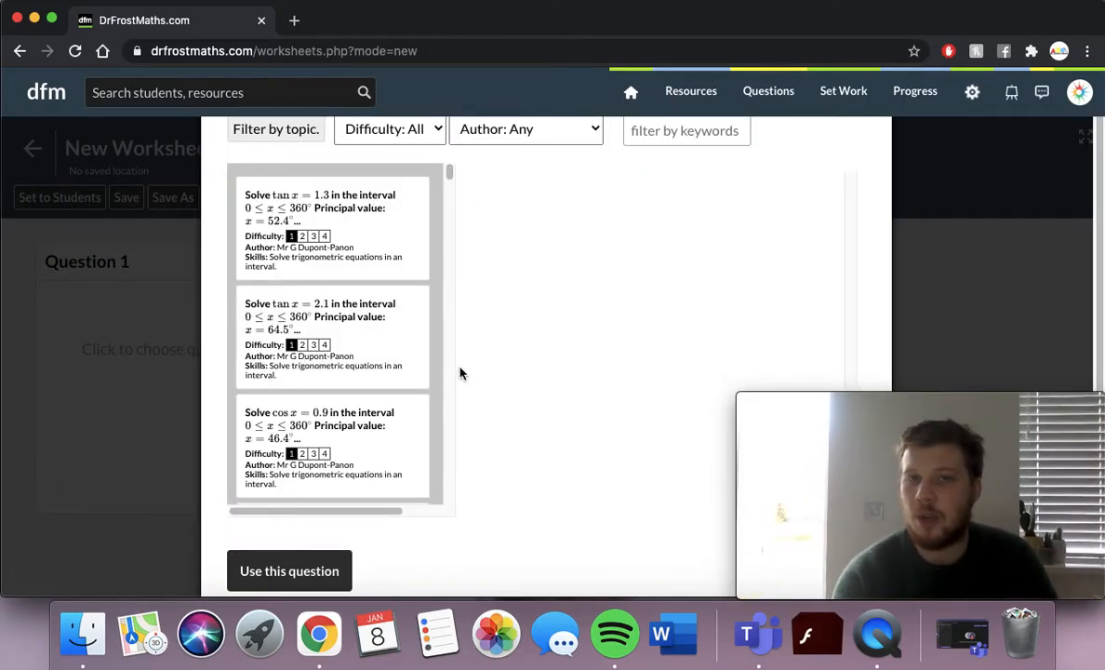
scroll(461, 373, down, 1)
scroll(461, 373, up, 1)
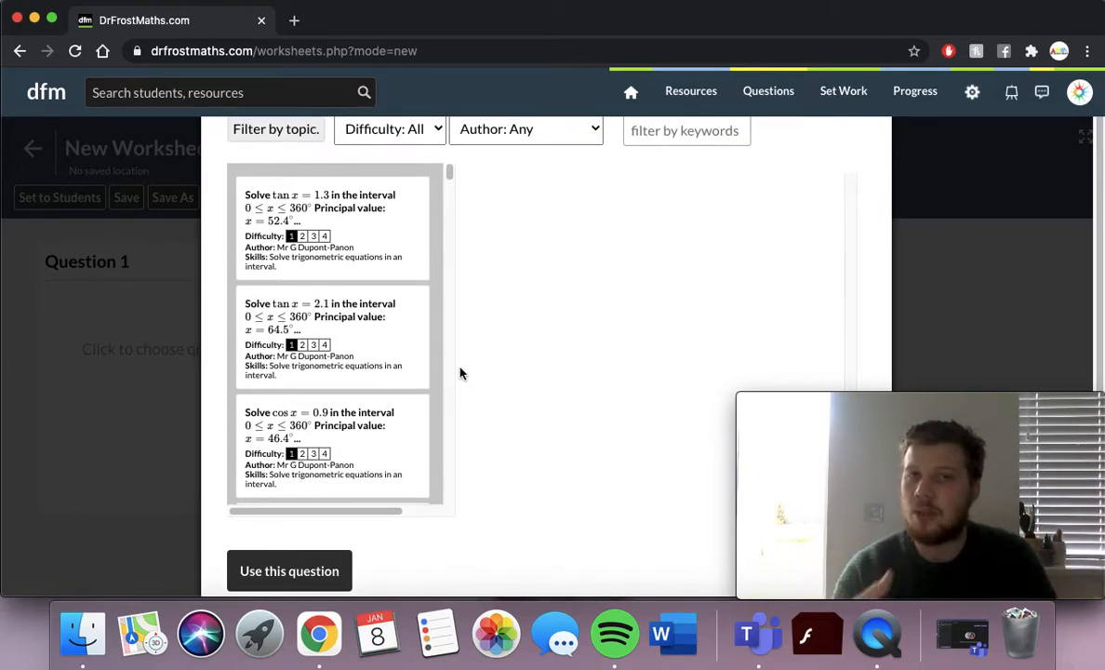
click(304, 132)
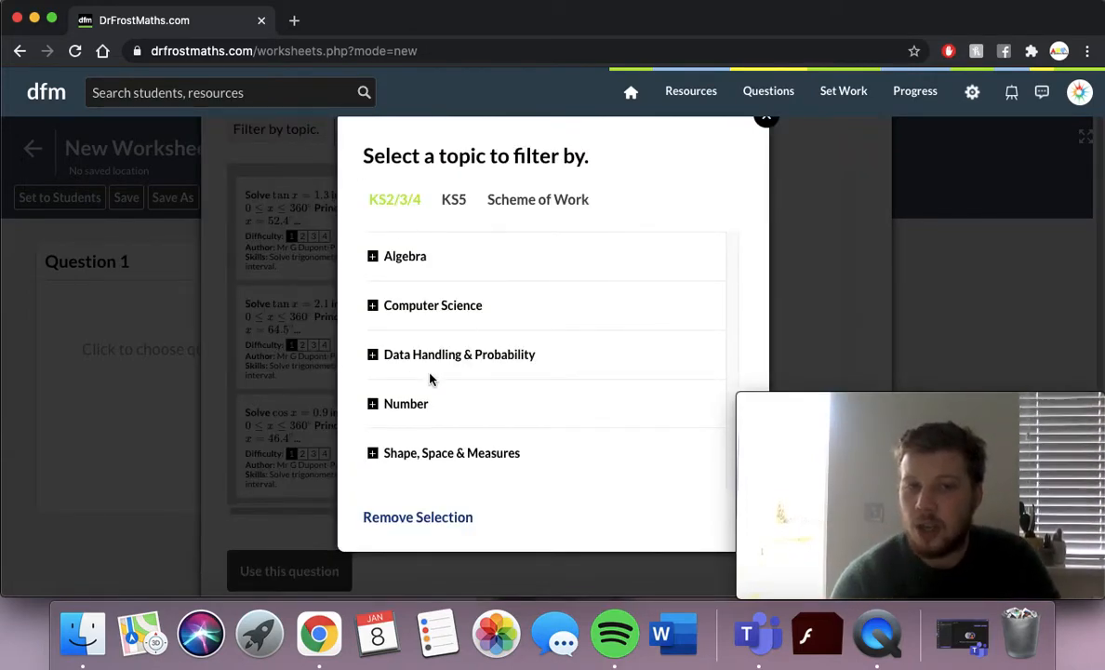
click(400, 454)
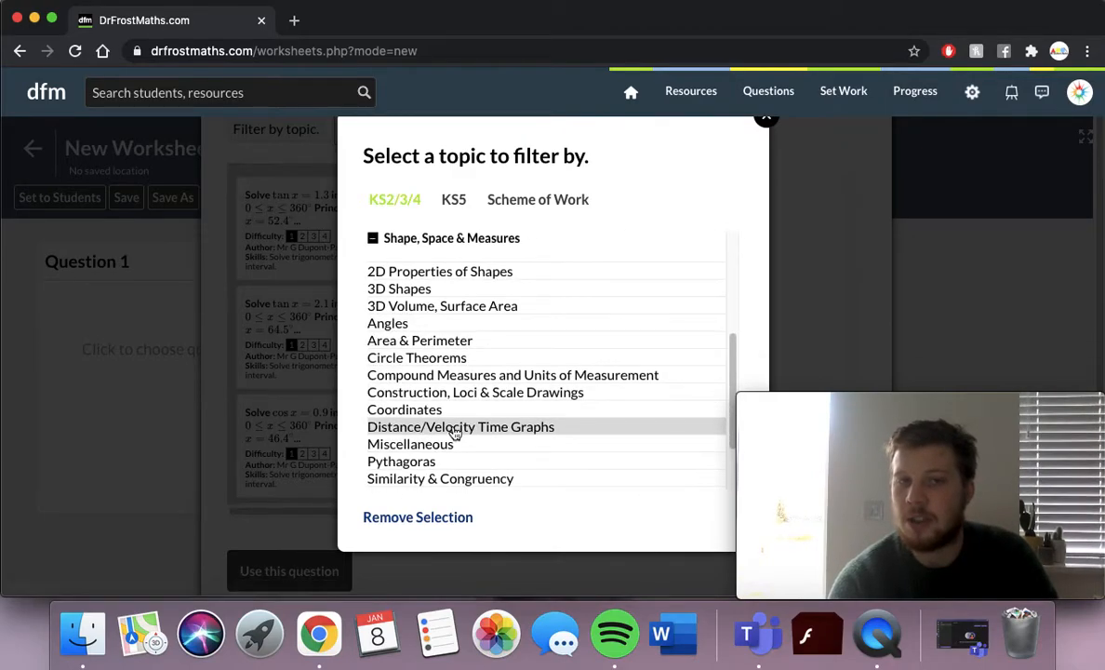
click(406, 326)
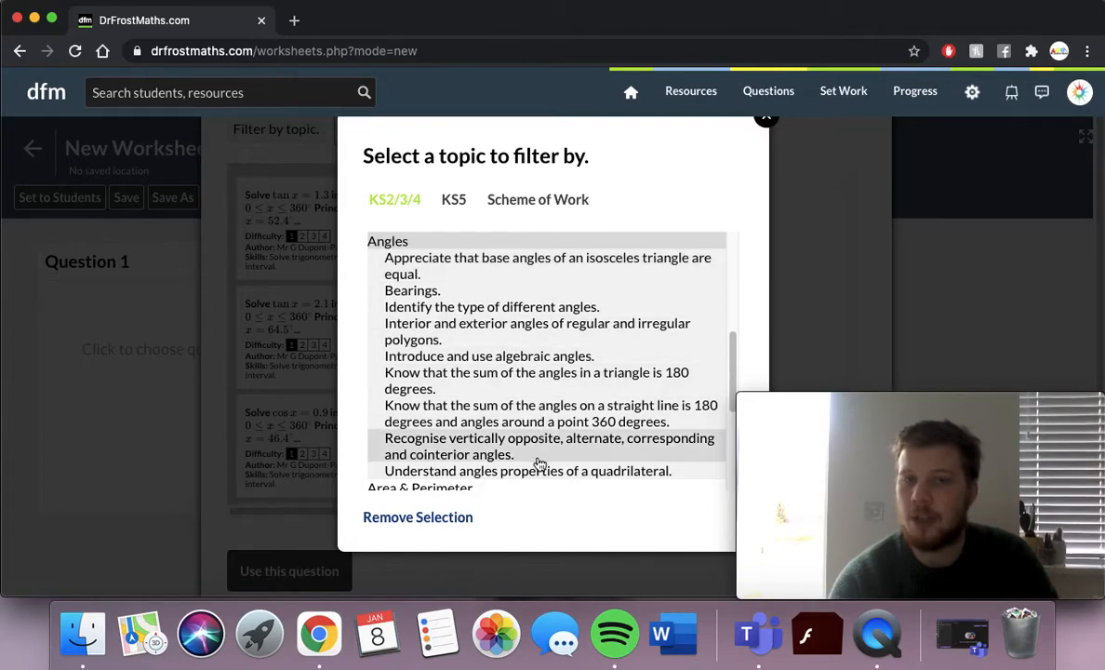
click(547, 347)
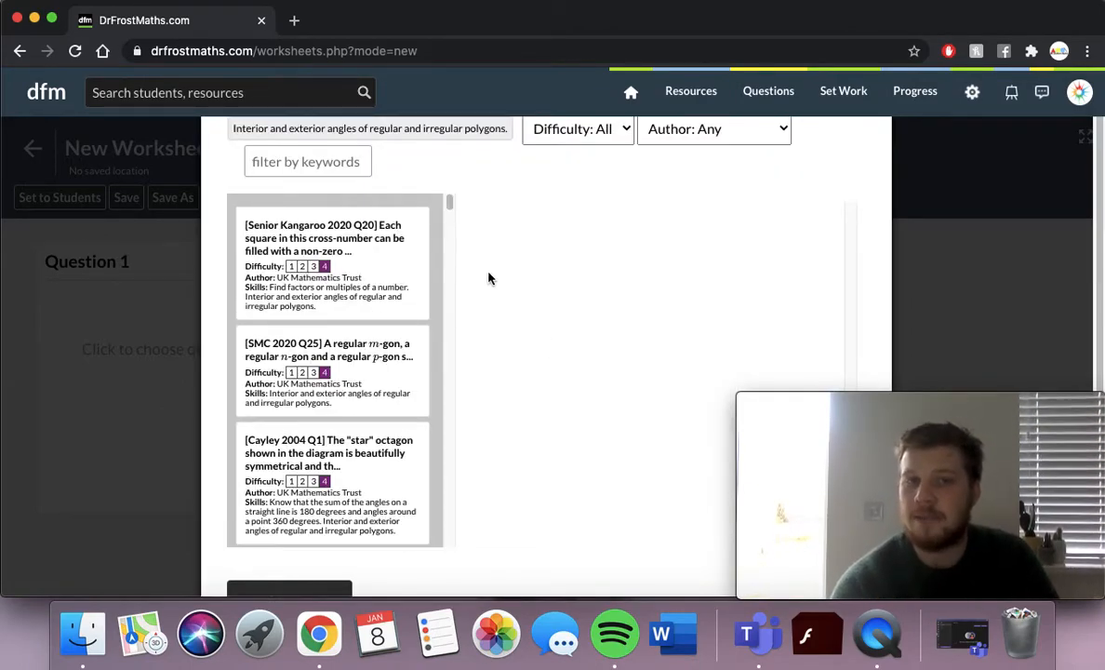
Set difficulty to 1 and use the 'How many triangles' hexagon question for Question 1.
mouse_move(449, 206)
mouse_down()
mouse_move(448, 541)
mouse_move(450, 192)
mouse_up()
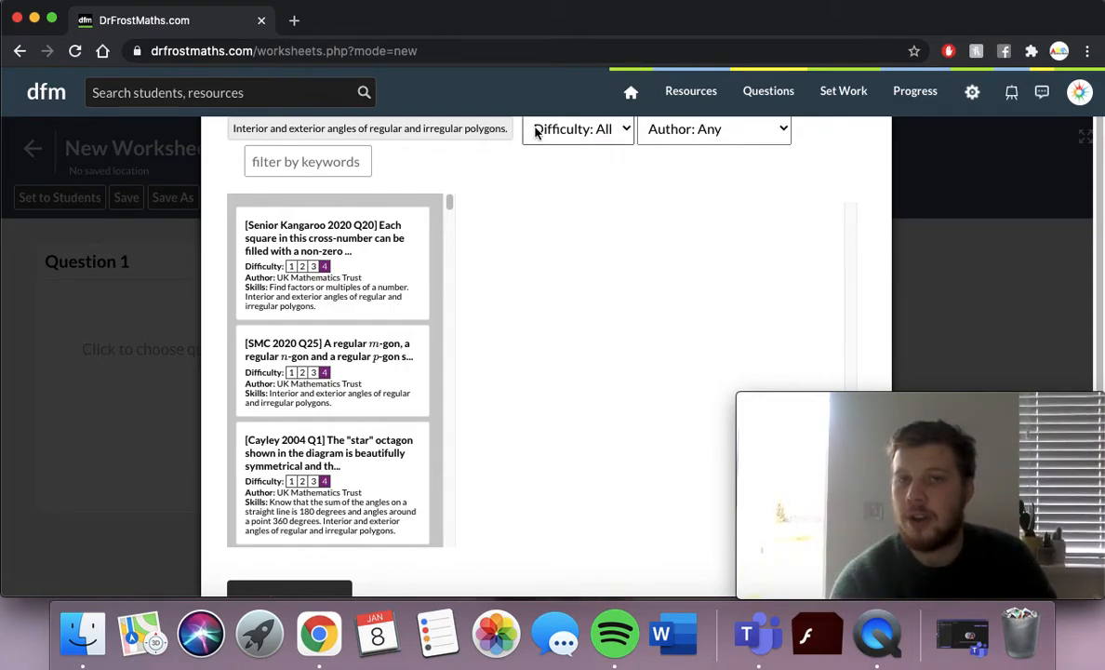
click(588, 131)
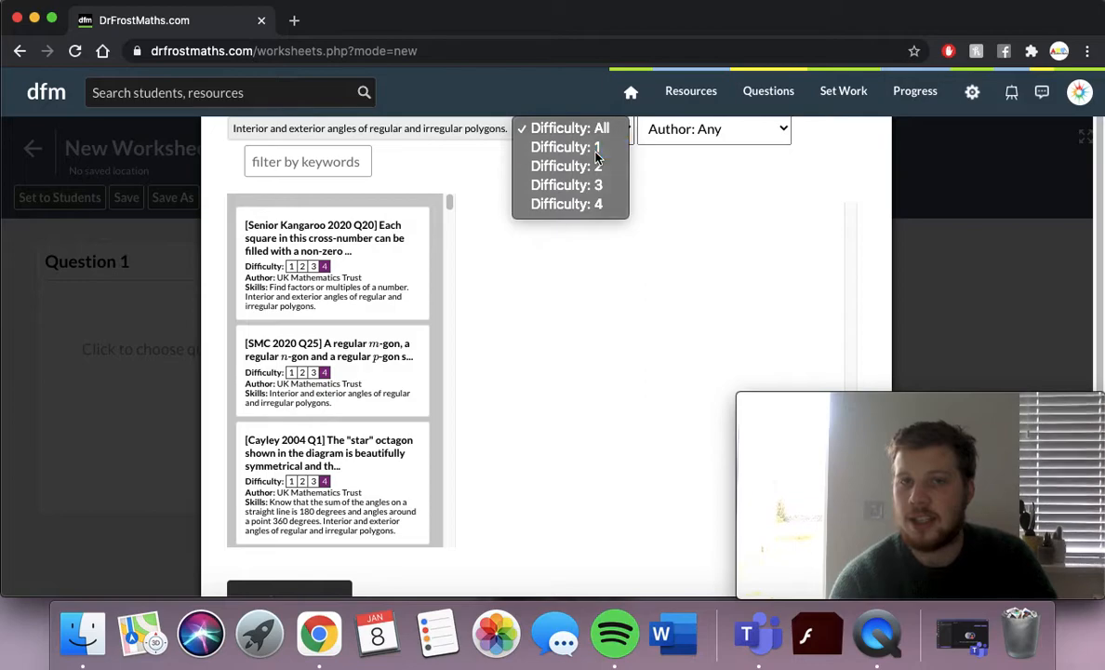
click(595, 149)
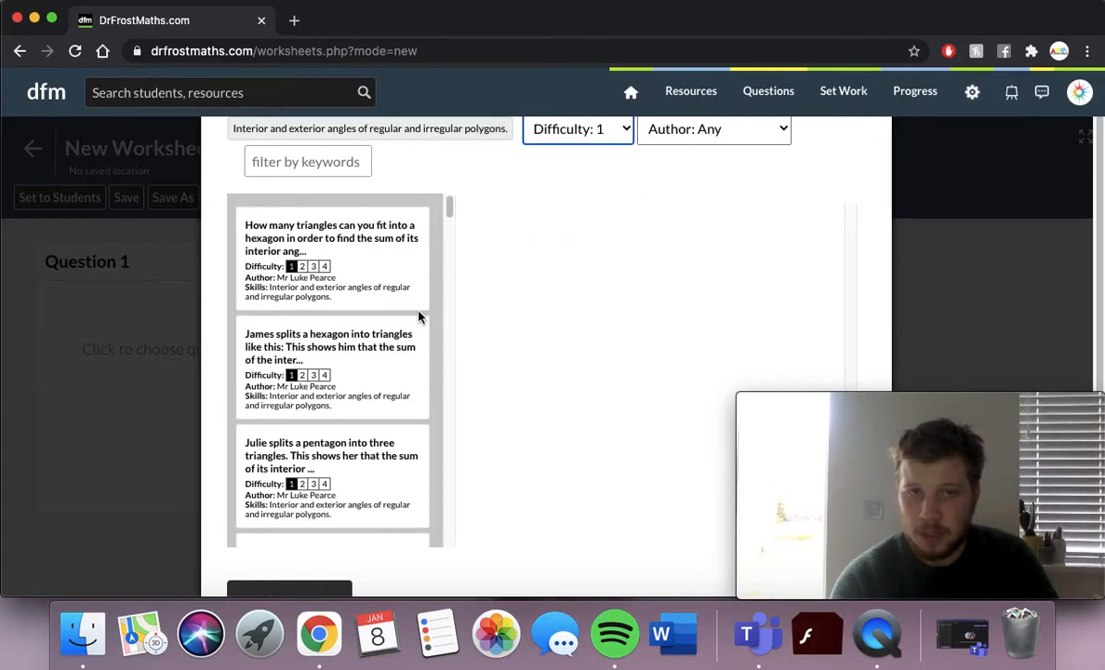
click(387, 290)
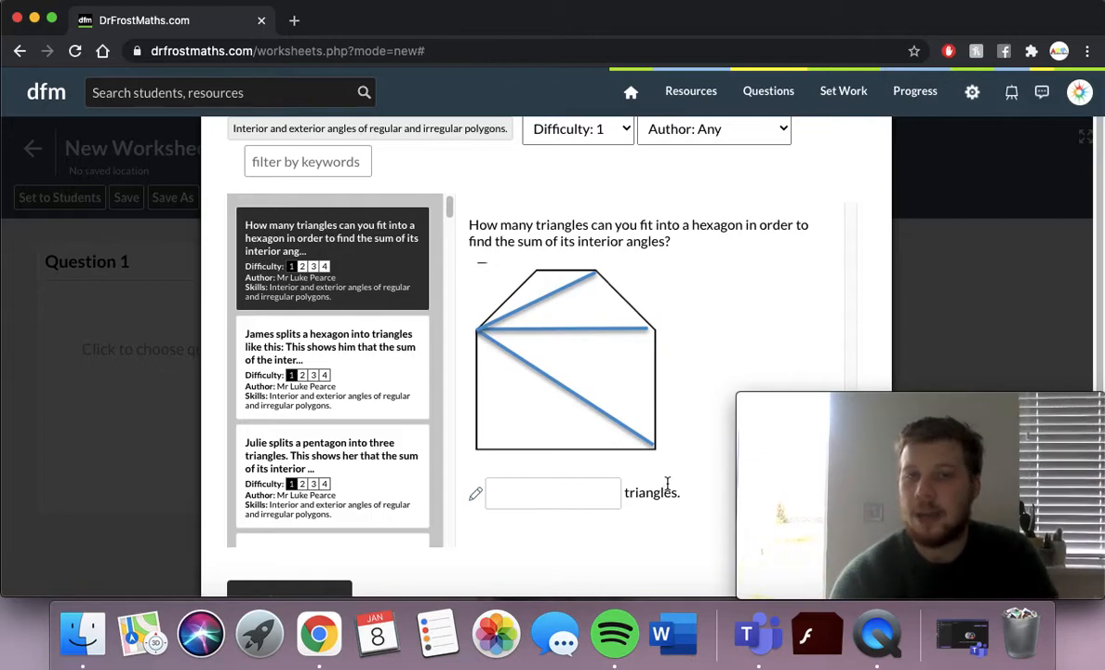
scroll(558, 338, down, 3)
scroll(559, 336, up, 3)
scroll(495, 443, down, 2)
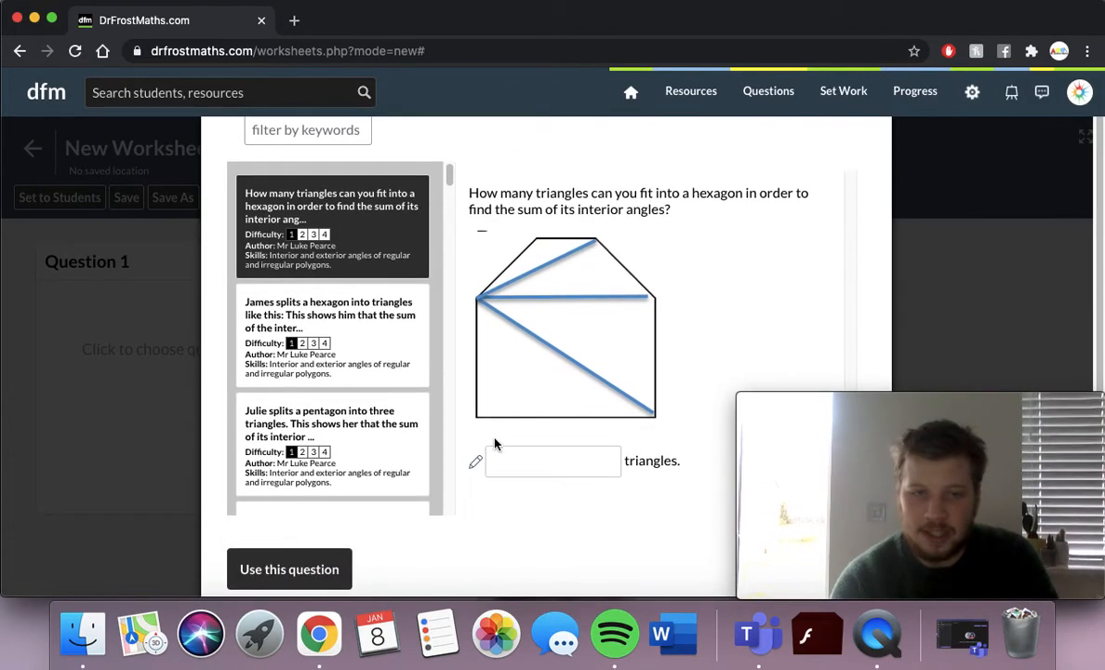
click(295, 569)
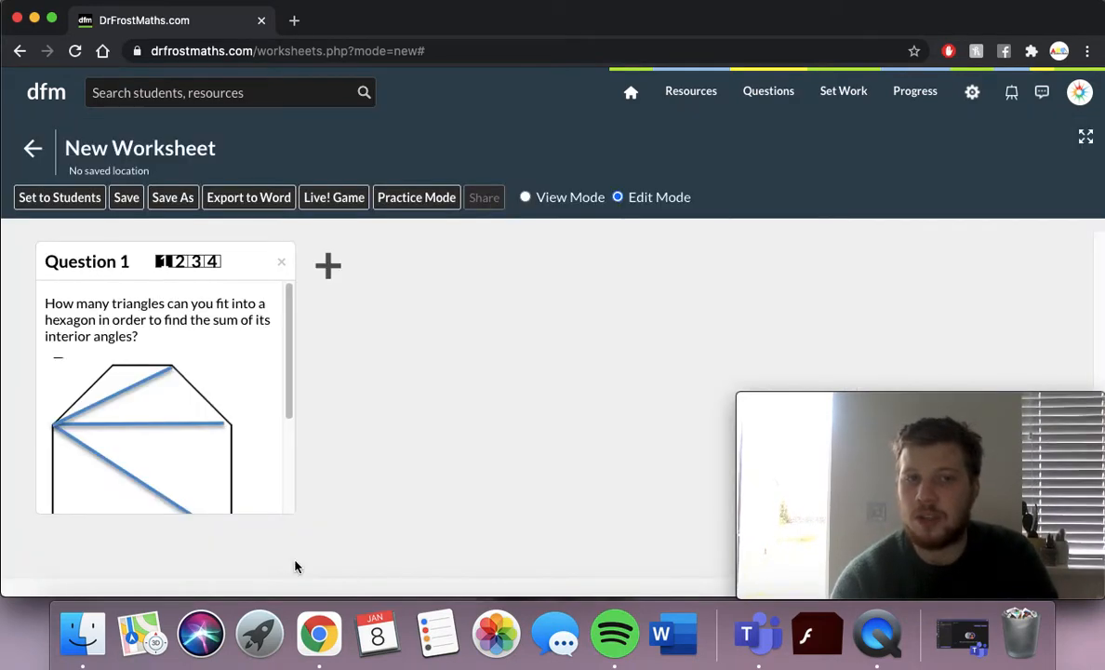
Add a Question 2 slot and fill it with all parts of Edexcel GCSE Nov2010-2F Q19.
scroll(182, 420, down, 2)
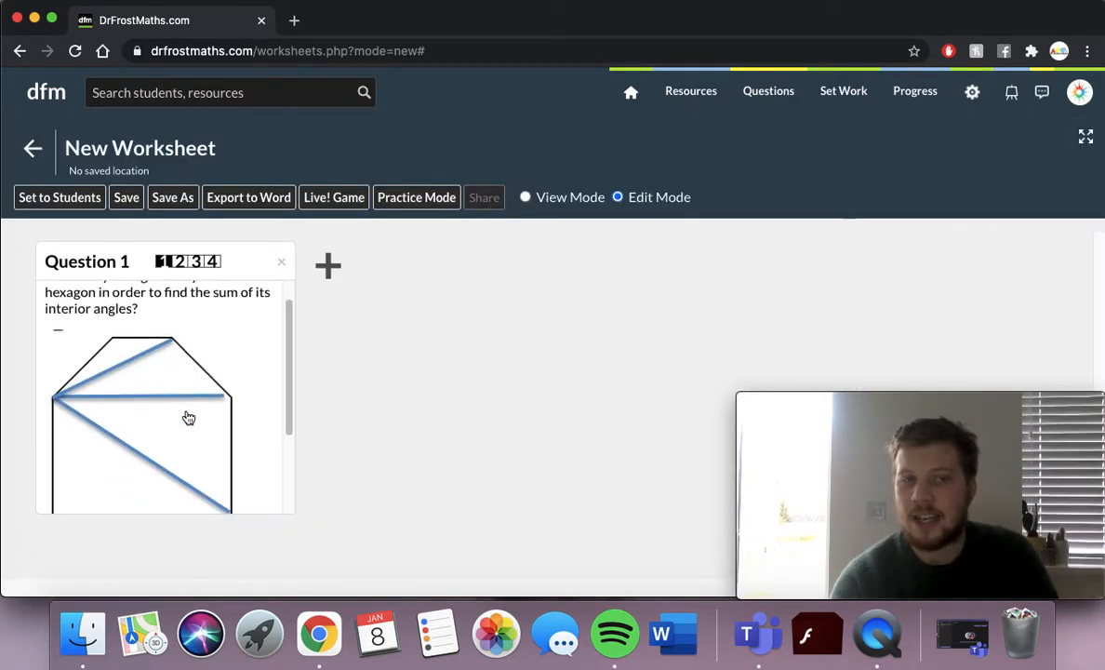
click(328, 269)
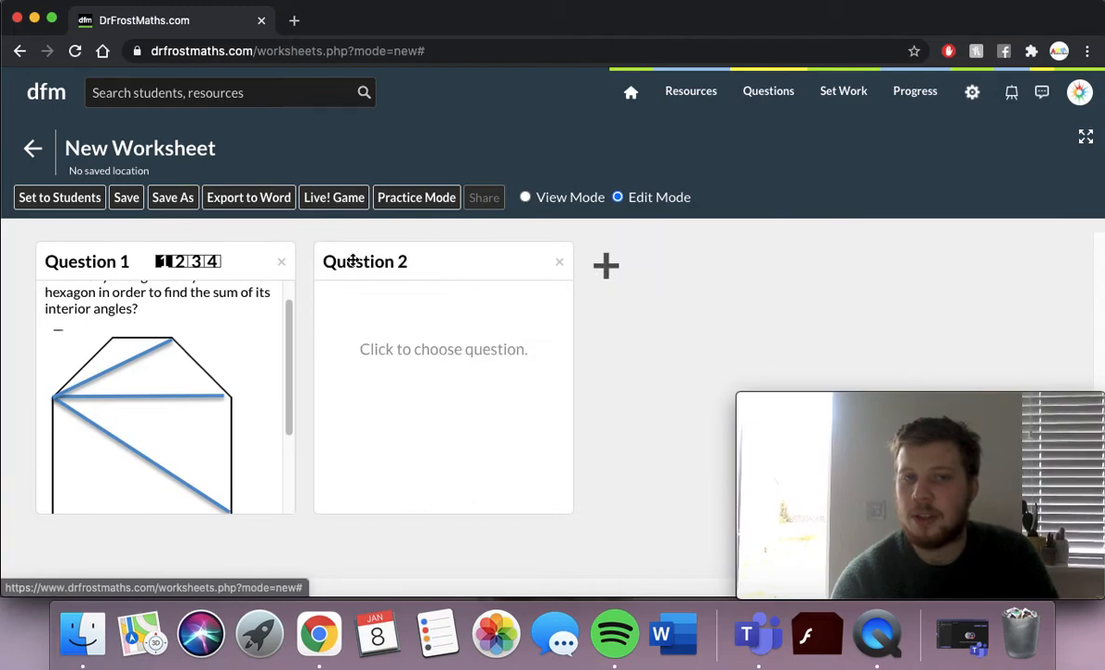
click(451, 352)
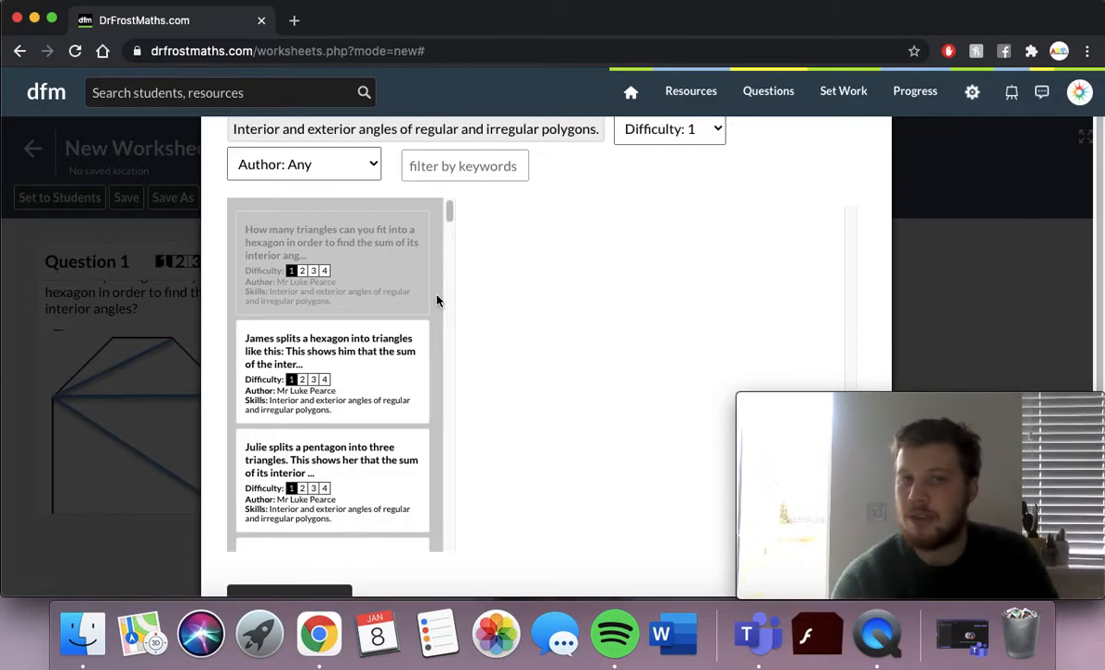
scroll(396, 333, down, 3)
scroll(396, 333, down, 10)
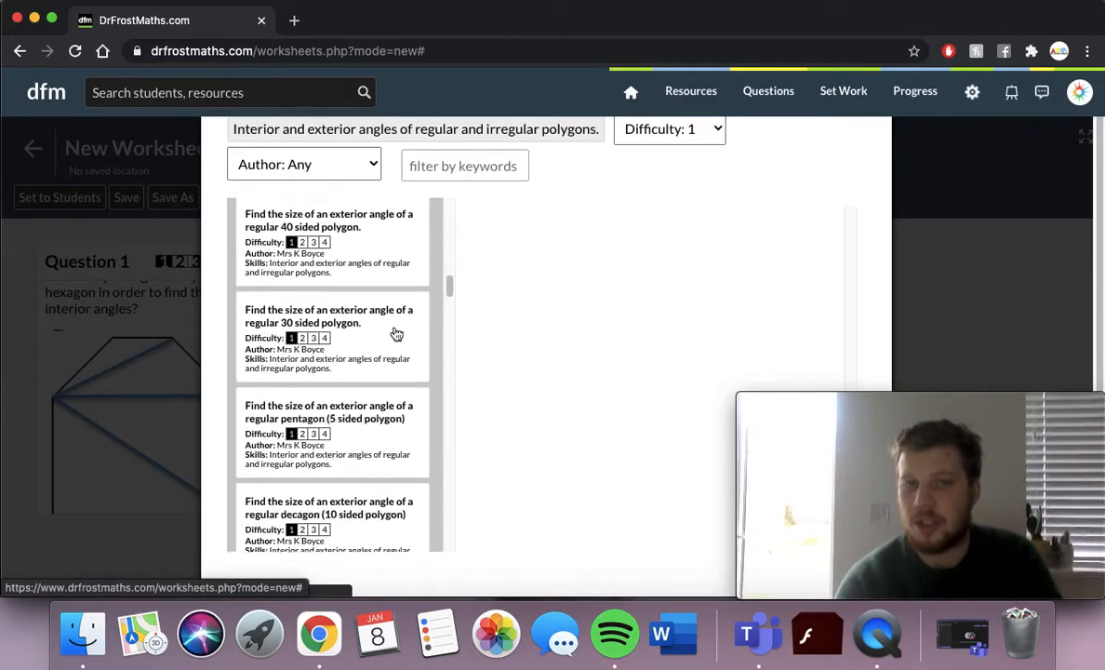
click(385, 400)
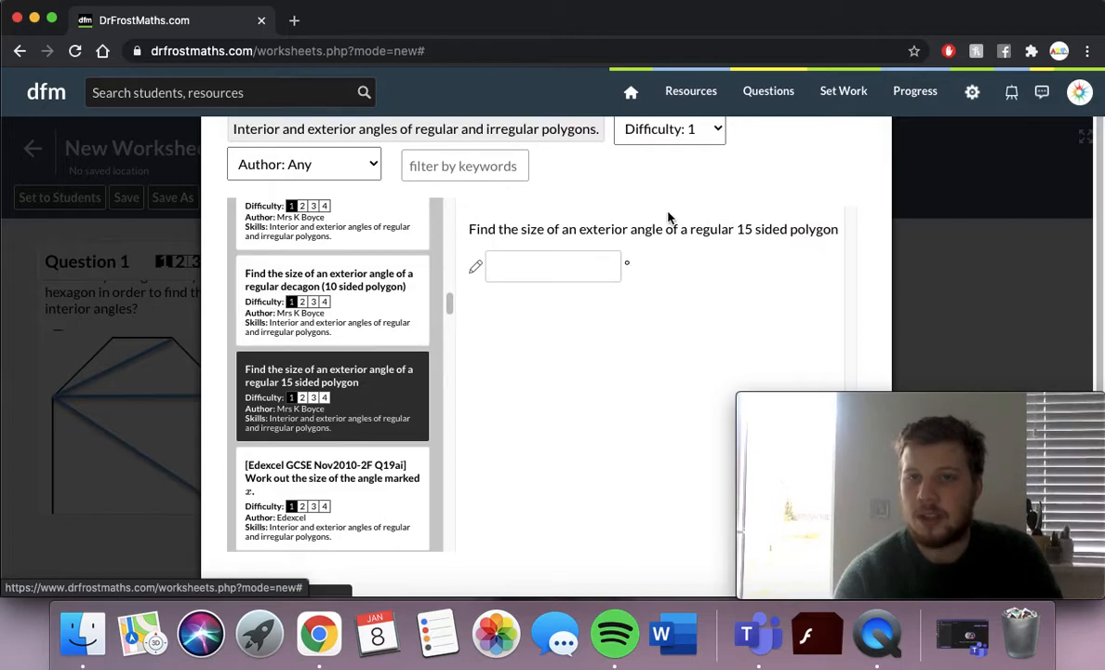
scroll(504, 522, down, 1)
click(379, 463)
scroll(524, 260, up, 1)
scroll(524, 260, down, 1)
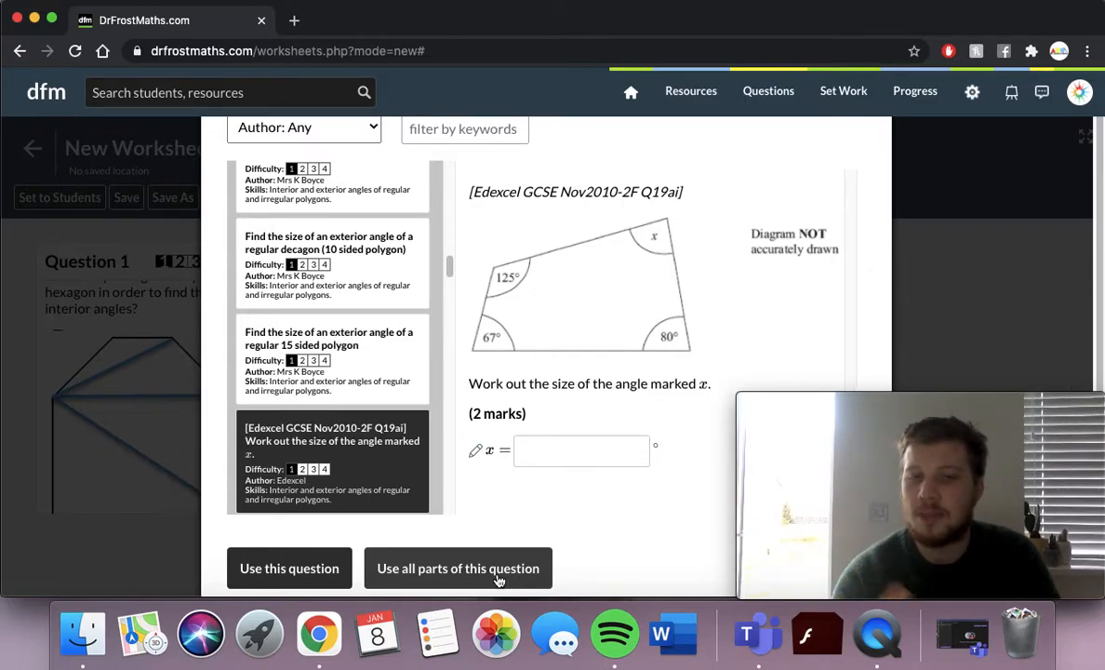
click(499, 579)
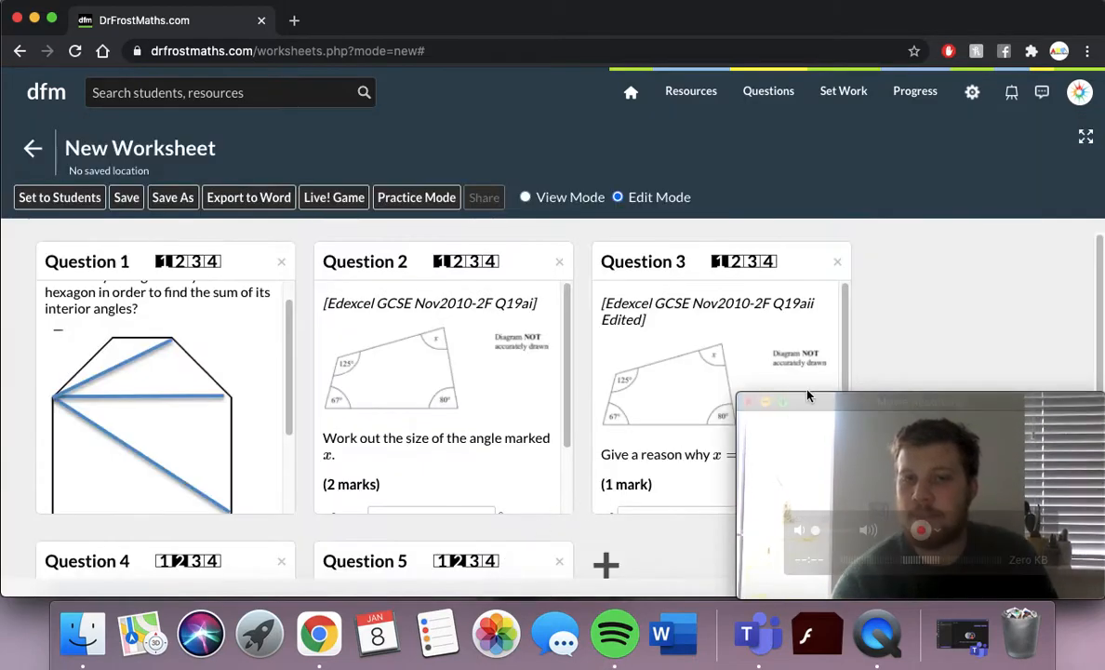
scroll(912, 285, down, 3)
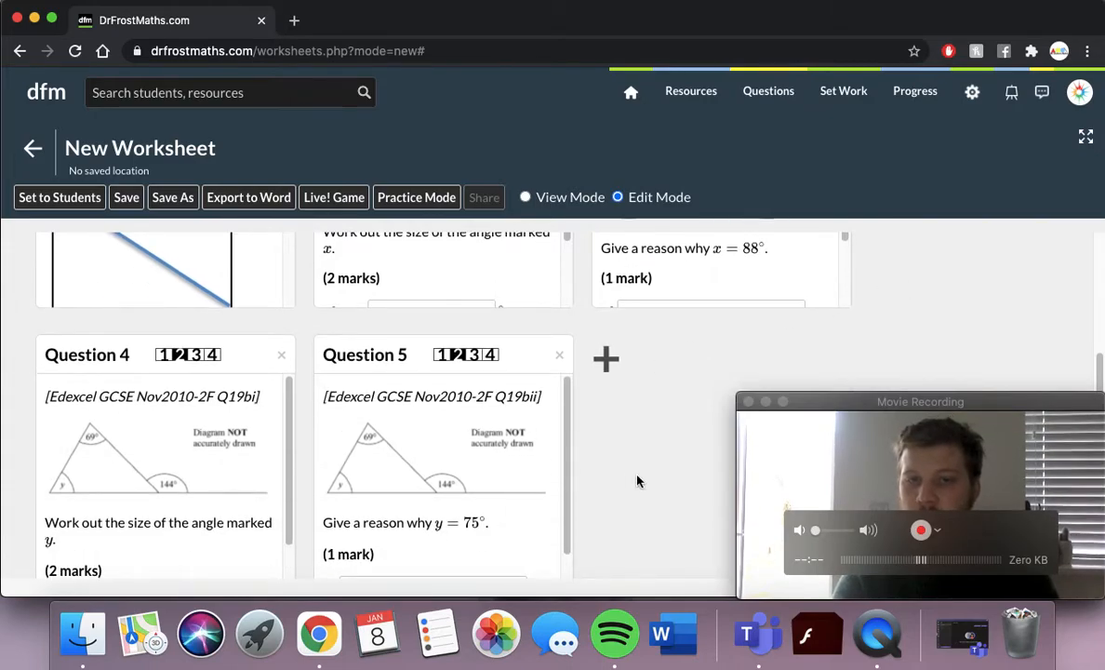
scroll(640, 482, up, 3)
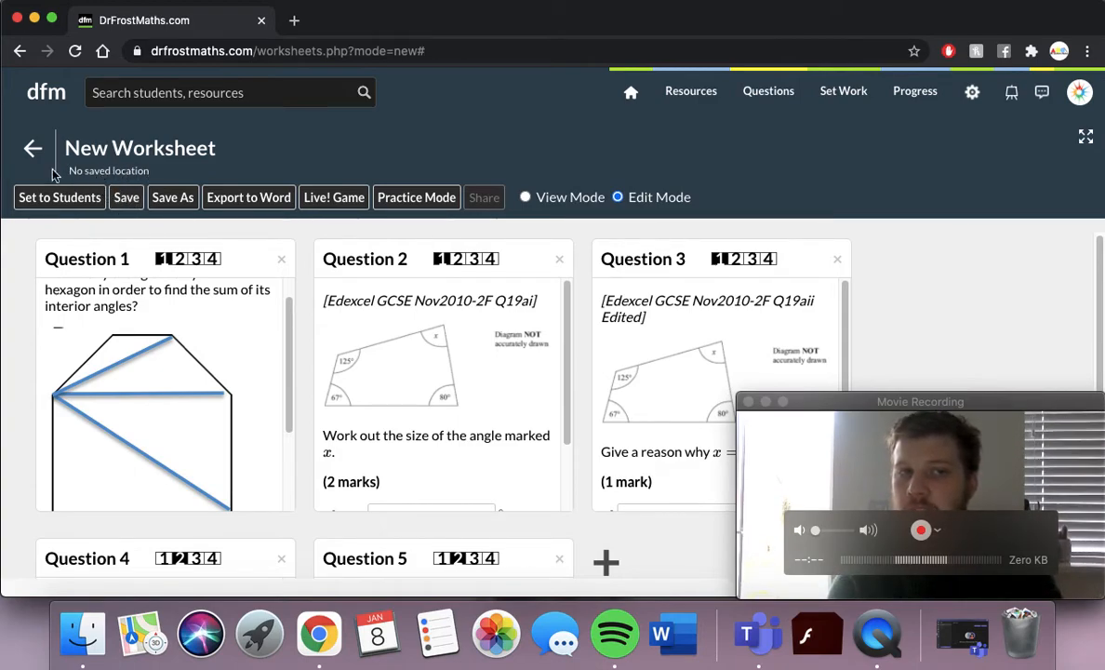
Save the worksheet under the name 'Test' and dismiss the success message.
click(168, 201)
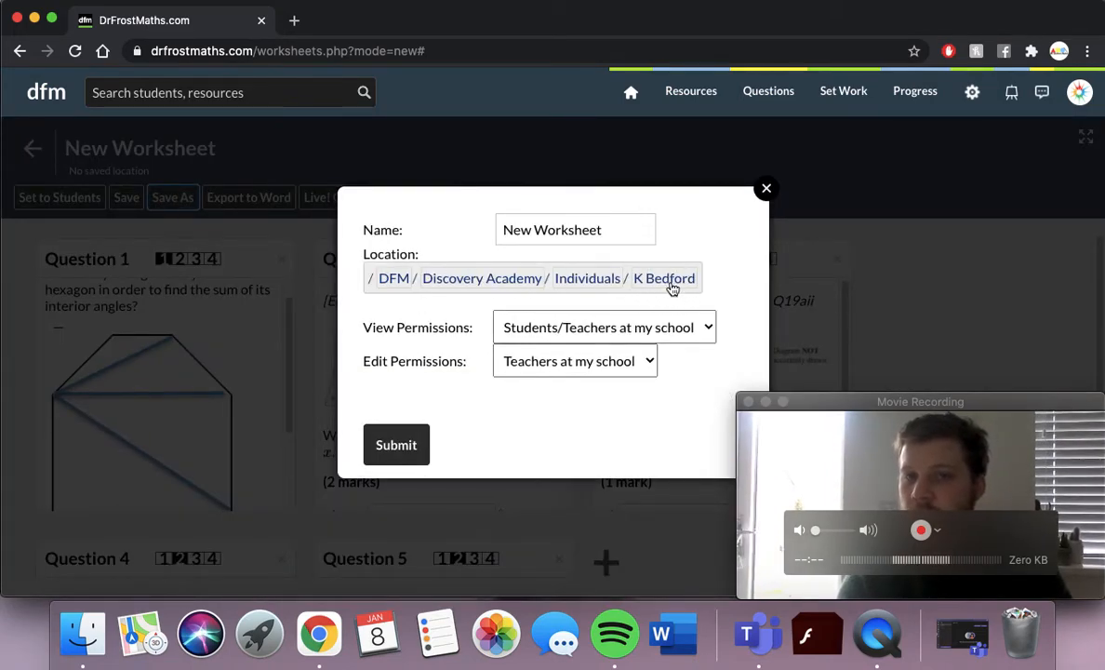
drag(627, 237, 493, 235)
text(Test)
click(616, 435)
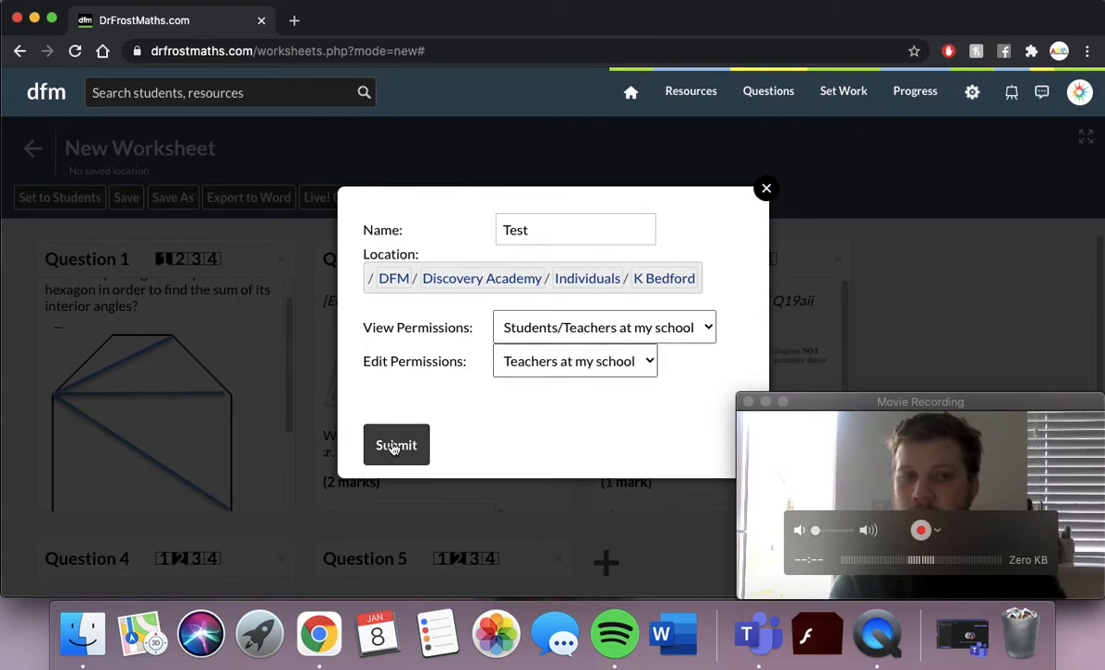
click(390, 445)
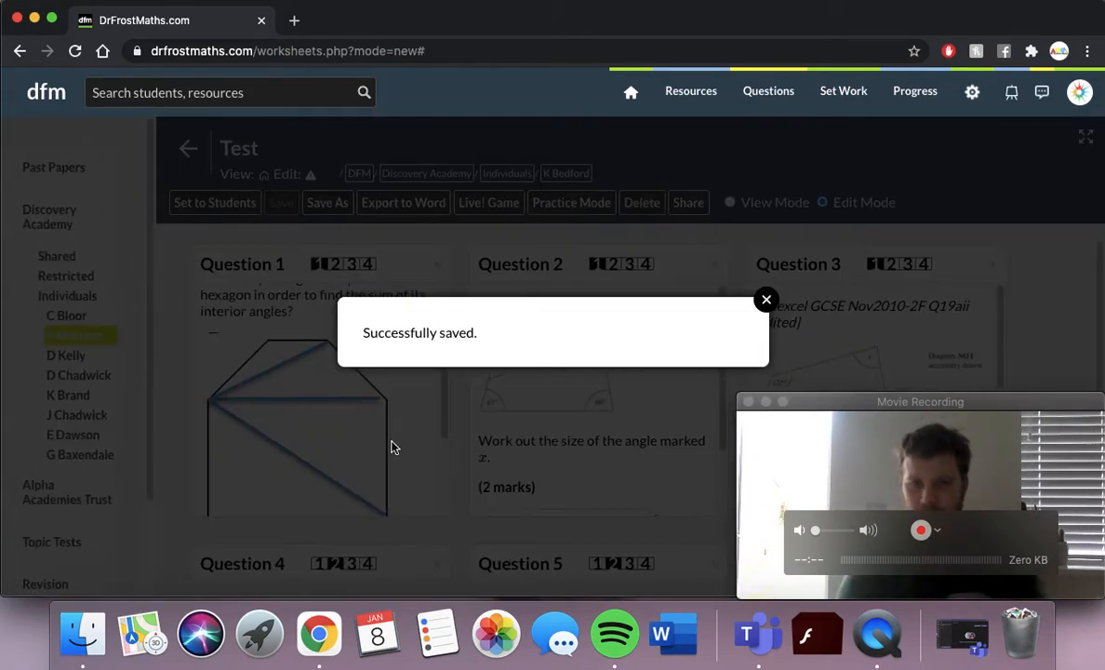
click(765, 299)
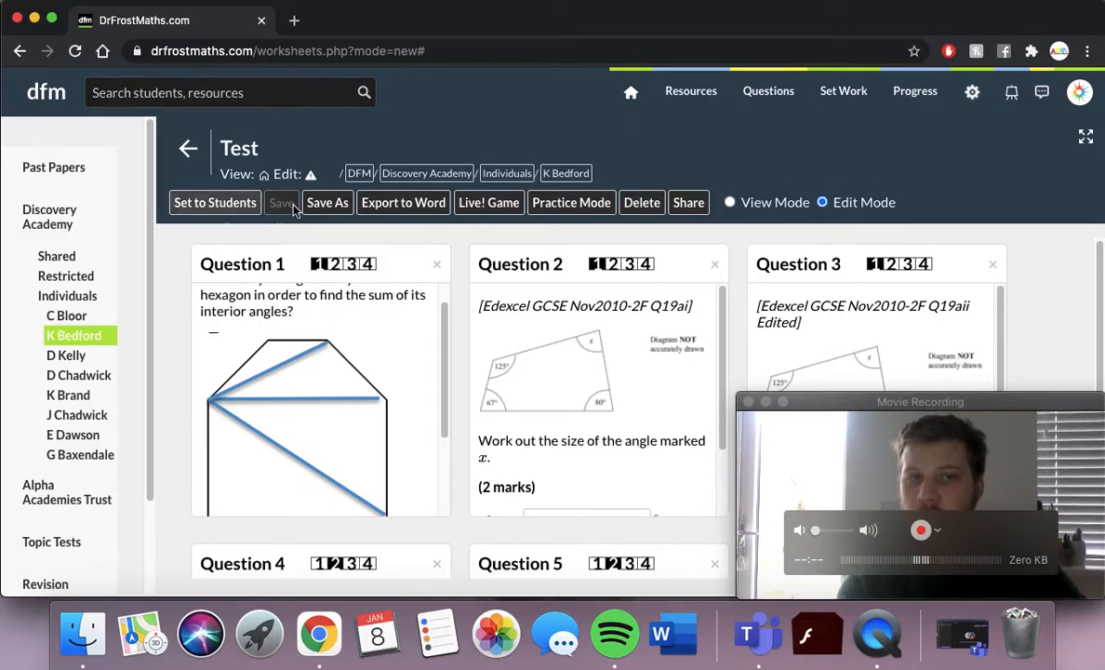
Open Live! Game for the Test worksheet and set participants to 'Guests allowed'.
click(507, 206)
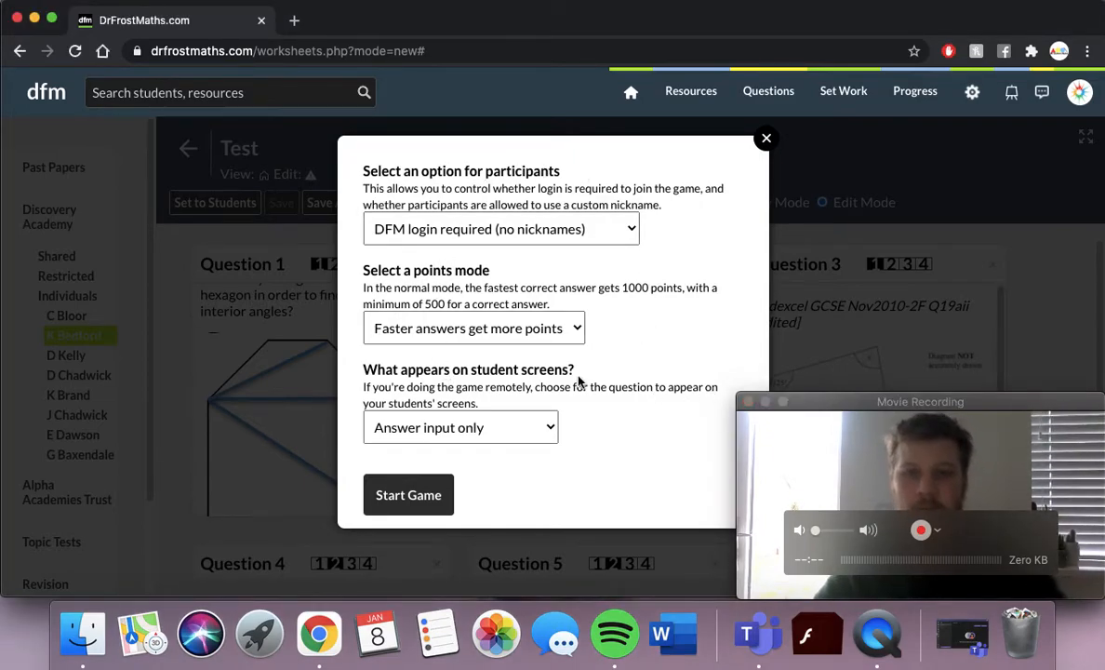
click(844, 406)
click(629, 158)
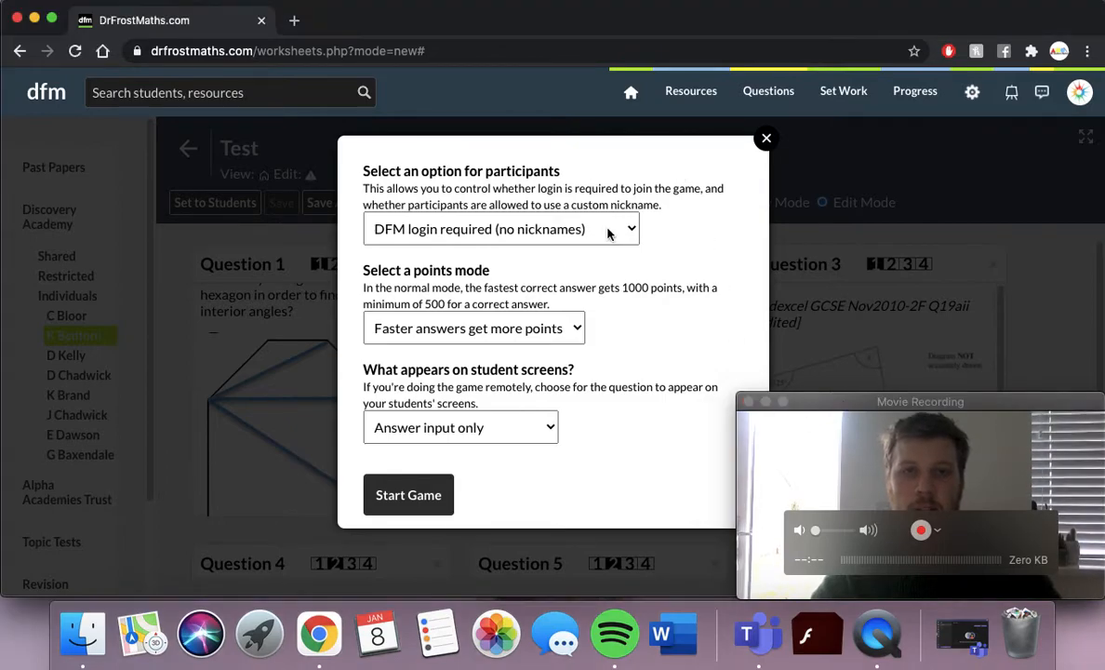
click(562, 229)
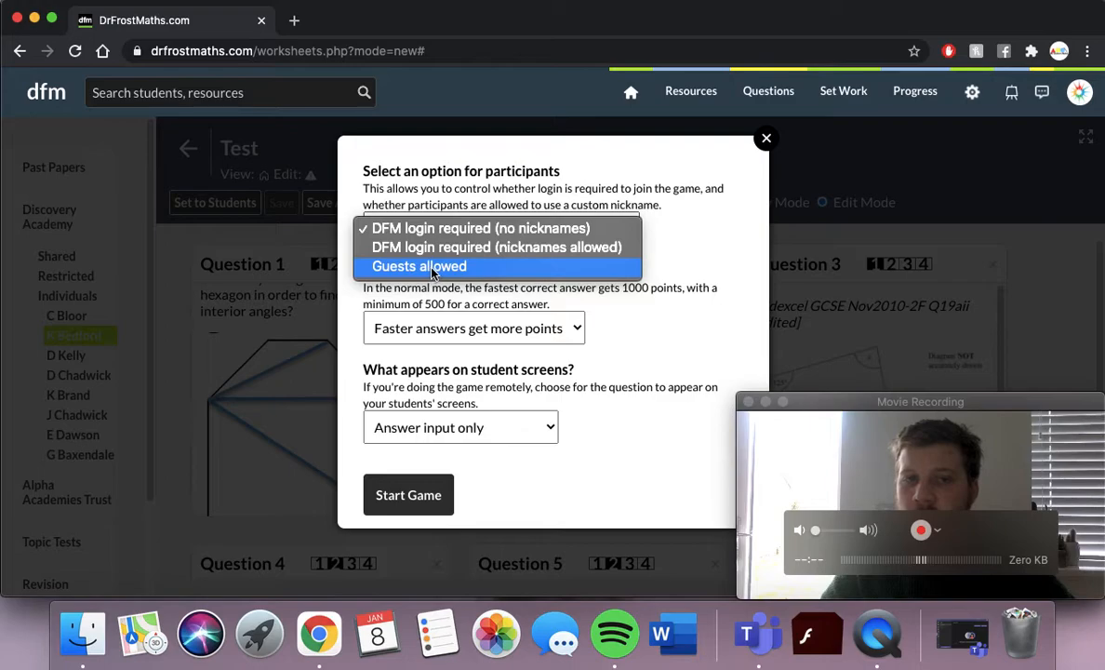
click(432, 267)
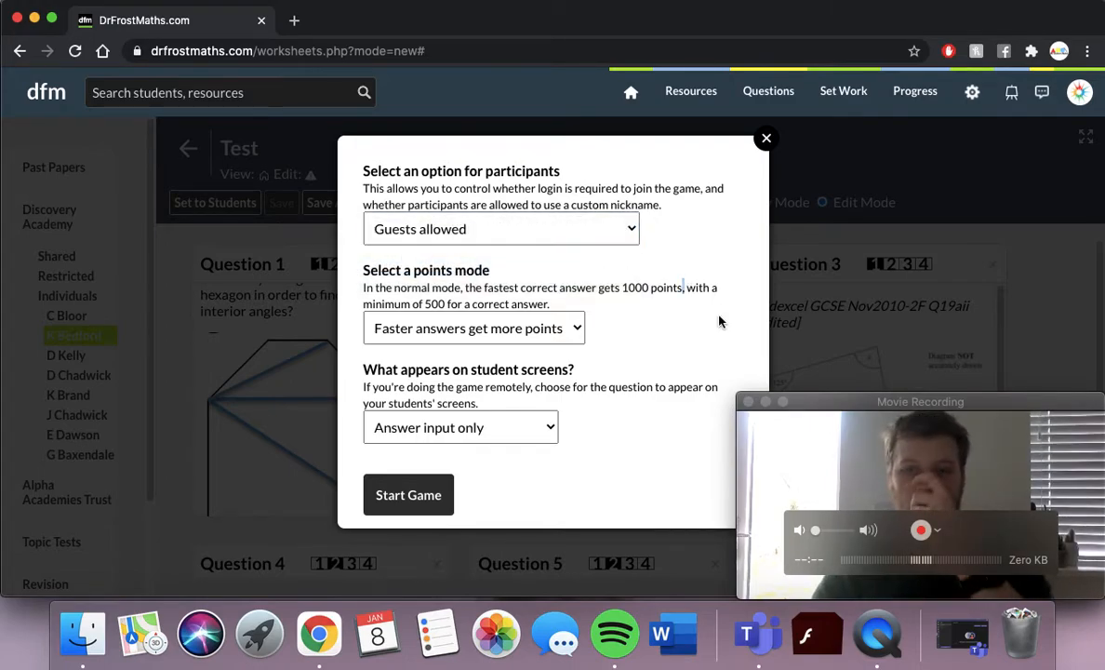
Set student screens to 'Question and answer input' and start the game.
click(942, 536)
click(939, 532)
click(825, 441)
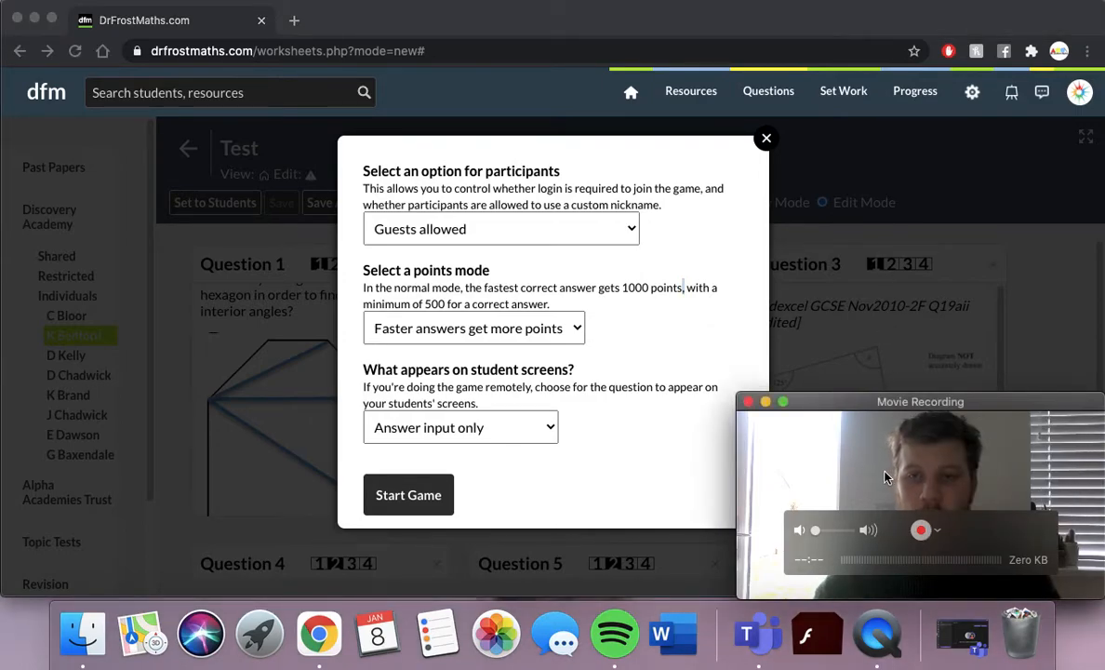
click(486, 287)
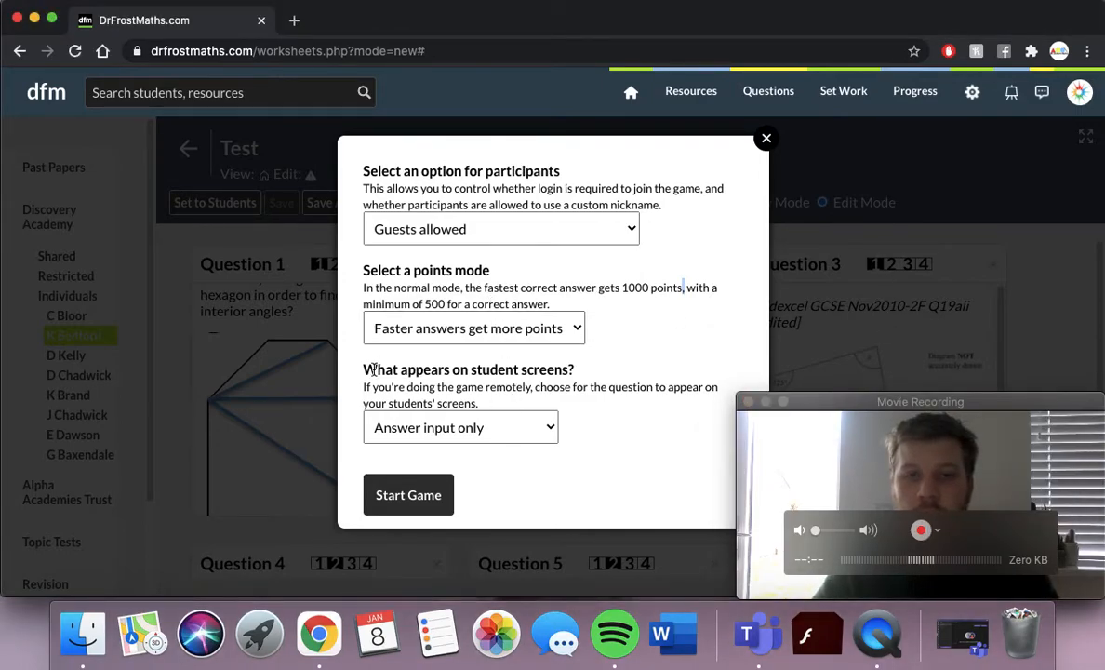
click(517, 424)
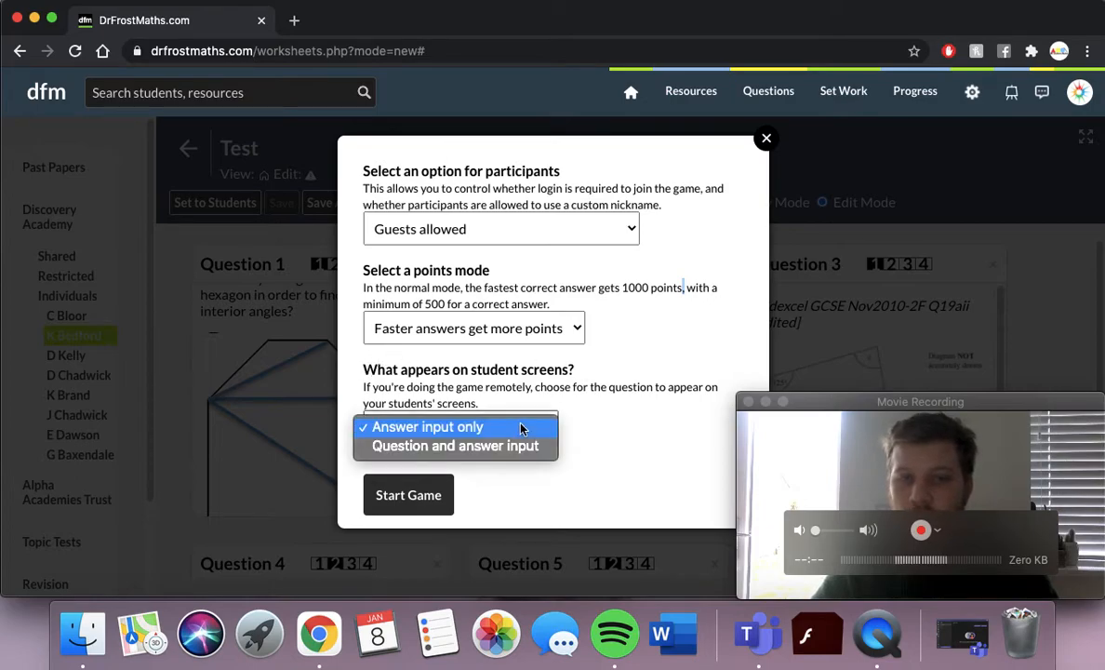
click(507, 448)
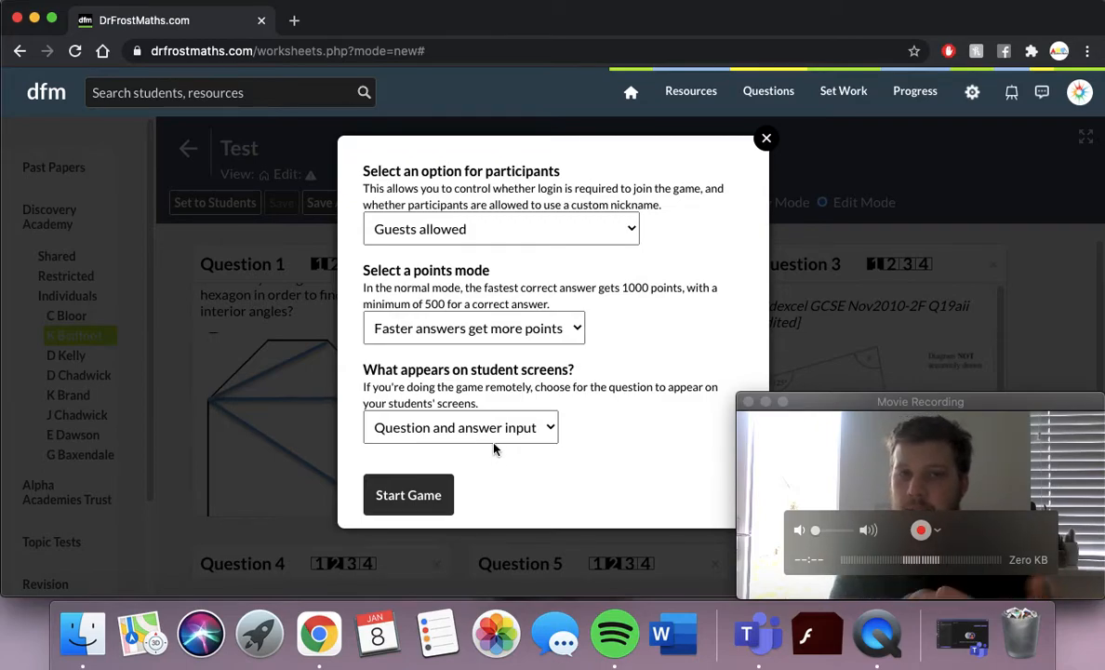
click(414, 495)
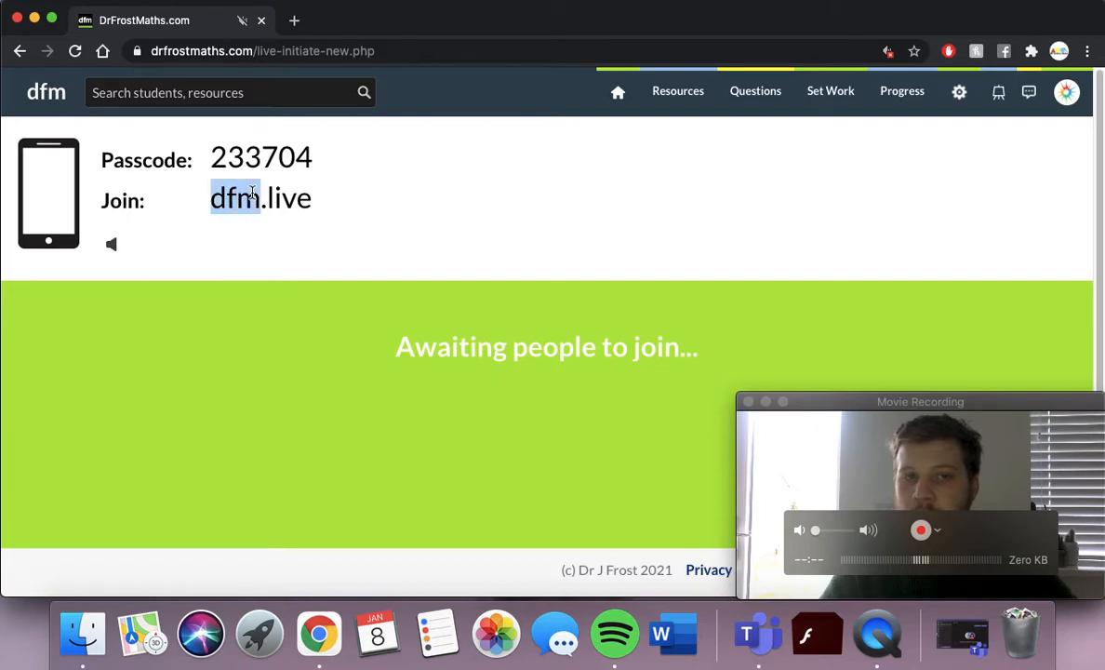
Highlight the game's joining passcode next to the dfm.live address.
click(345, 218)
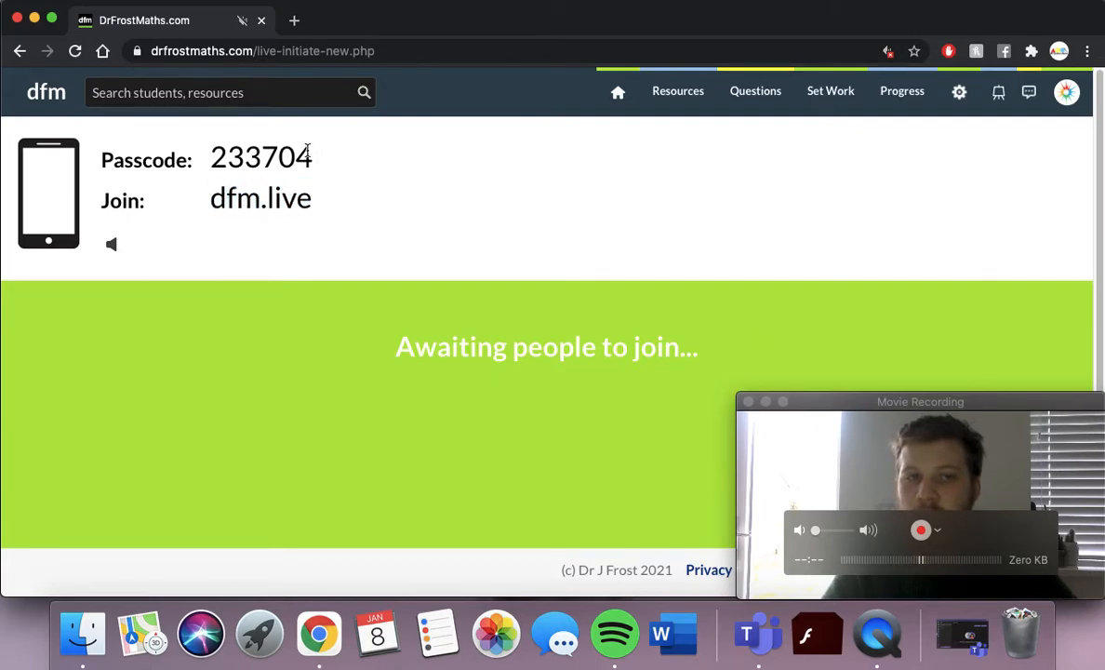
drag(311, 158, 207, 166)
click(361, 169)
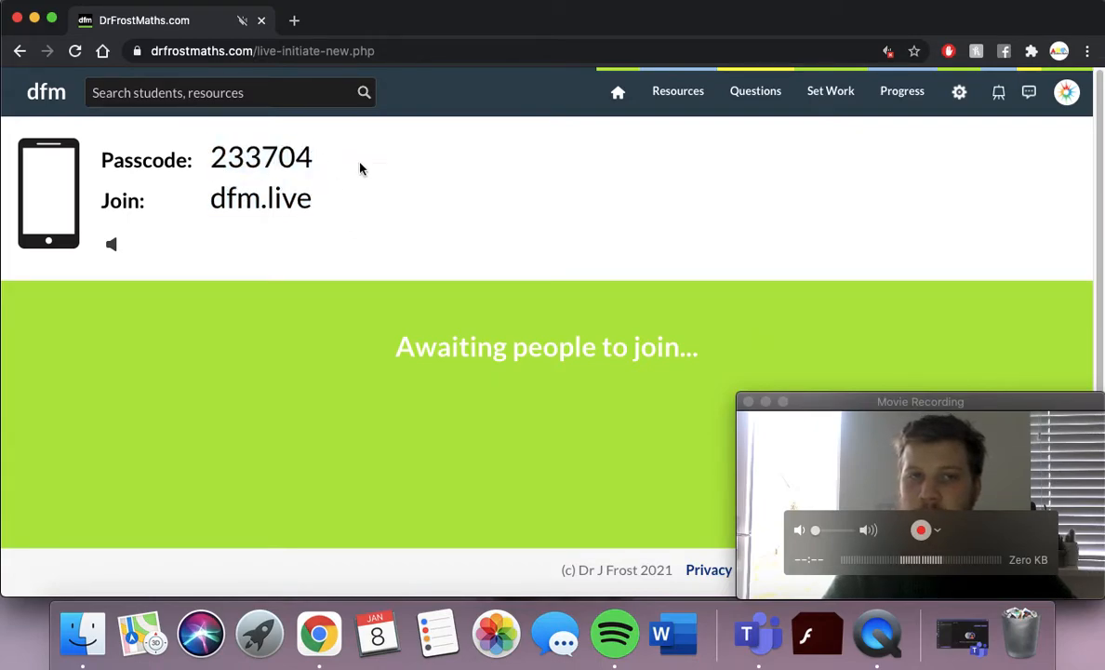
Open dfm.live in a new browser tab to reach the game joining page.
click(293, 21)
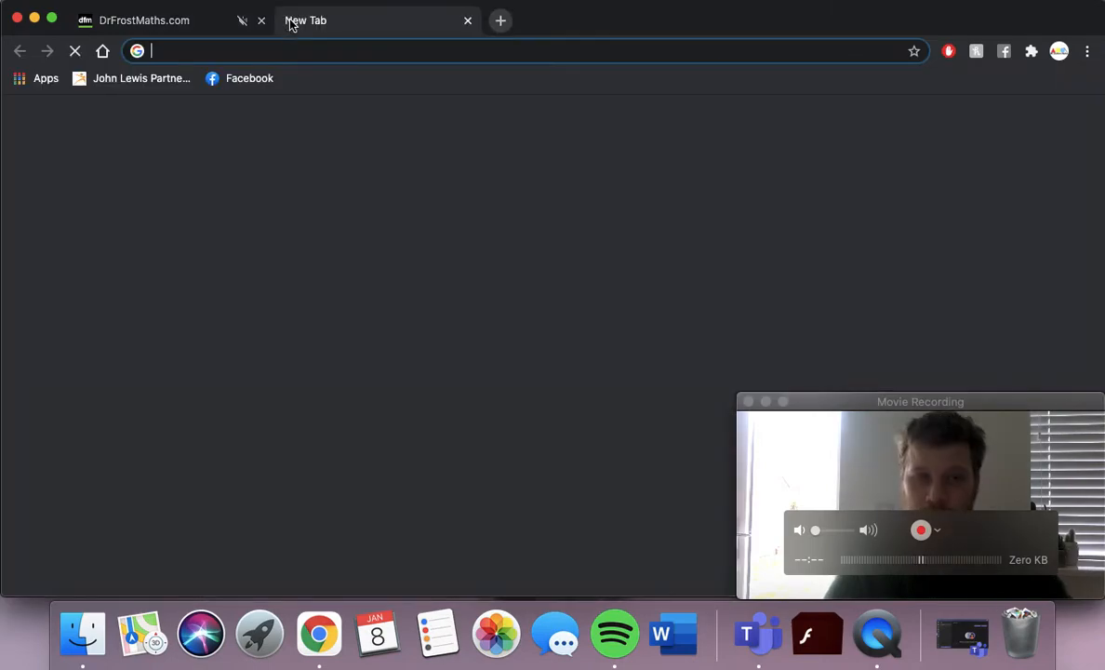
text(dfm.)
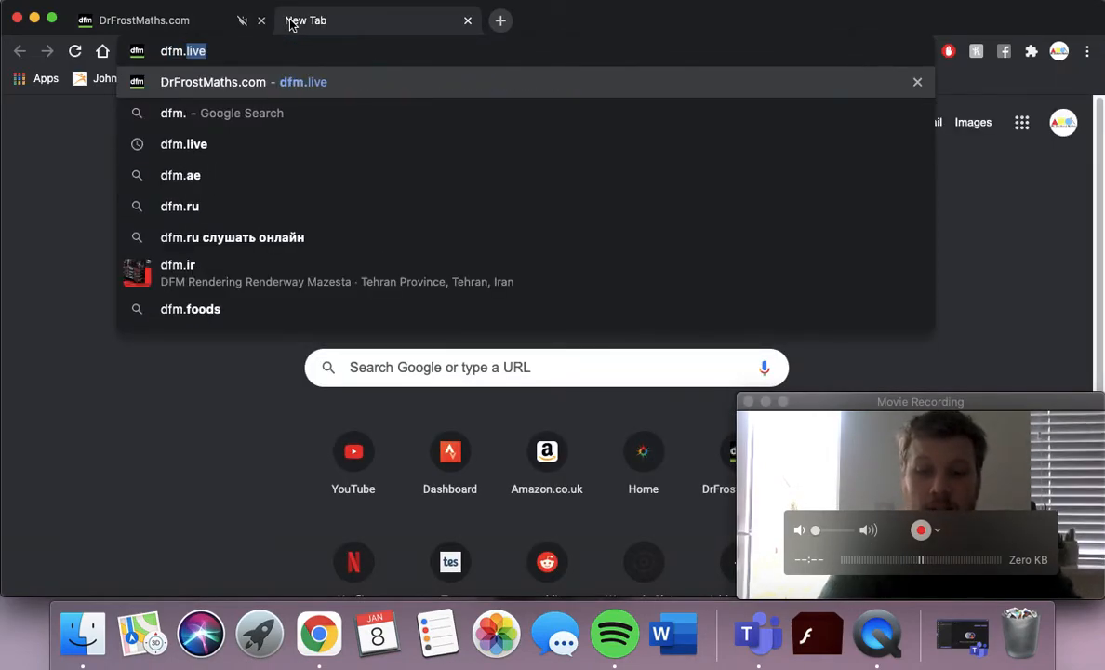
text(live)
key(Return)
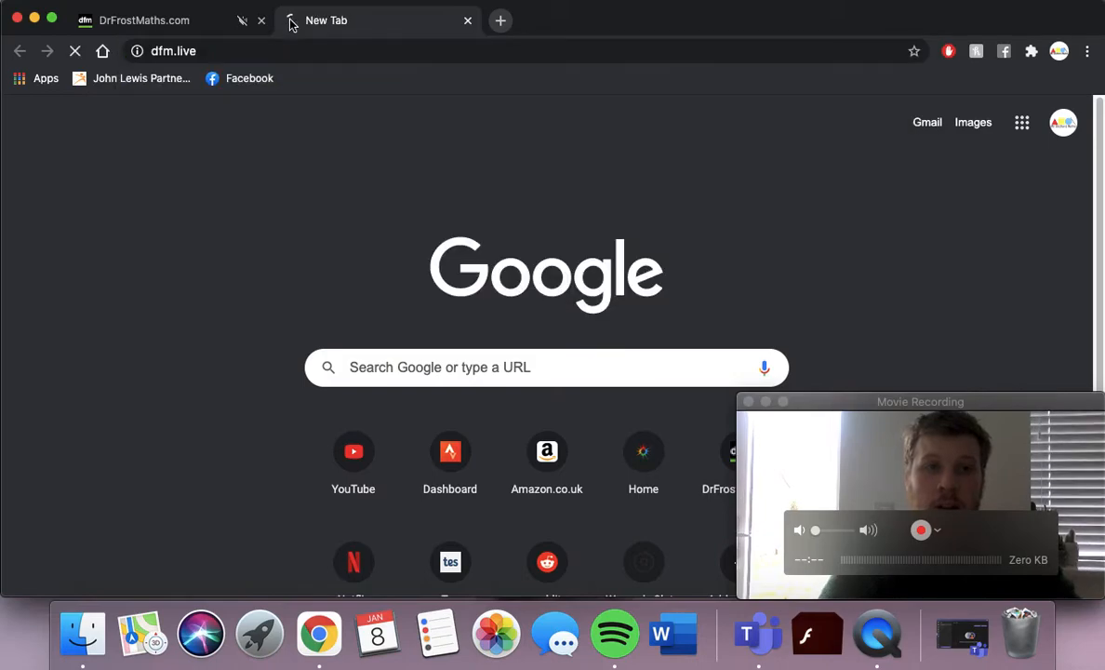
click(201, 28)
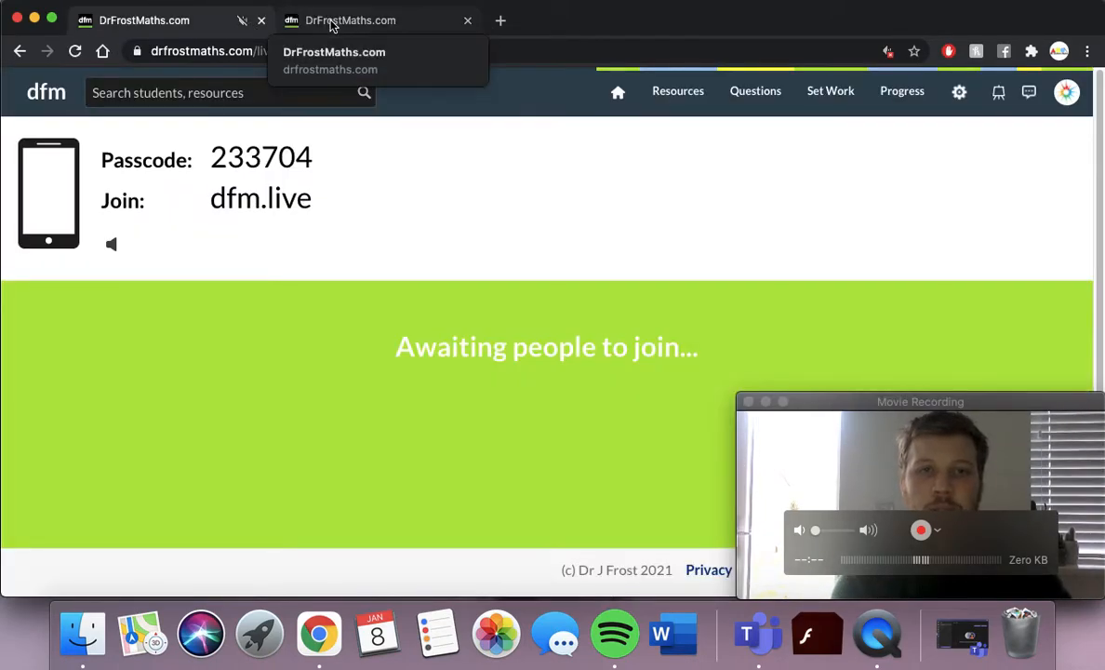
Submit the passcode, join as a guest with the nickname, and return to the host tab.
click(332, 22)
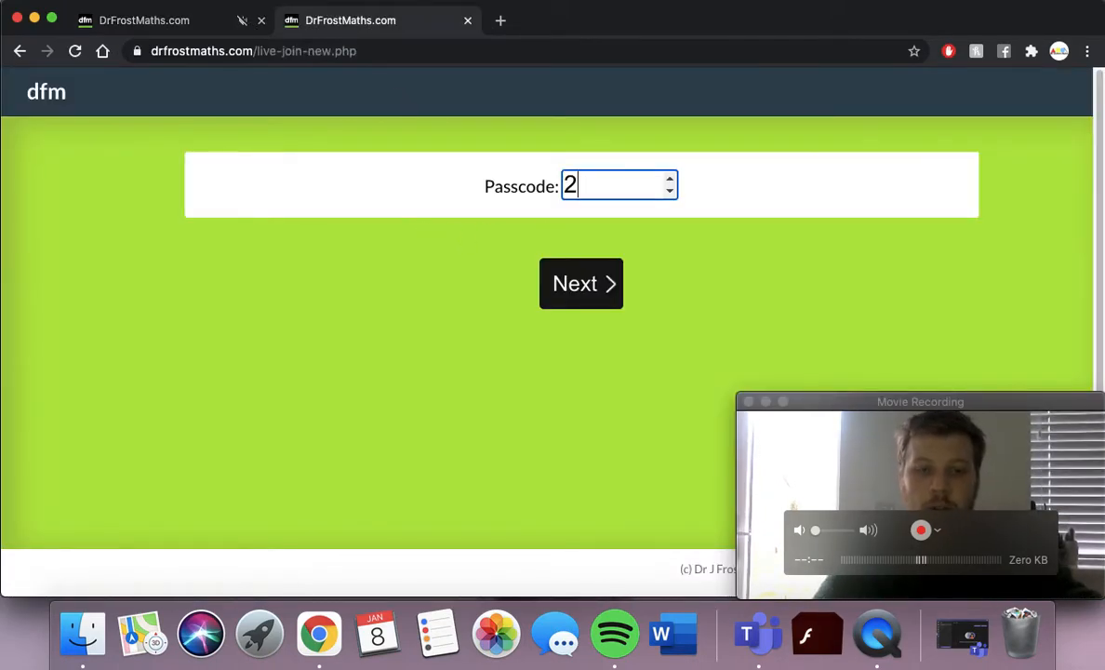
key(Return)
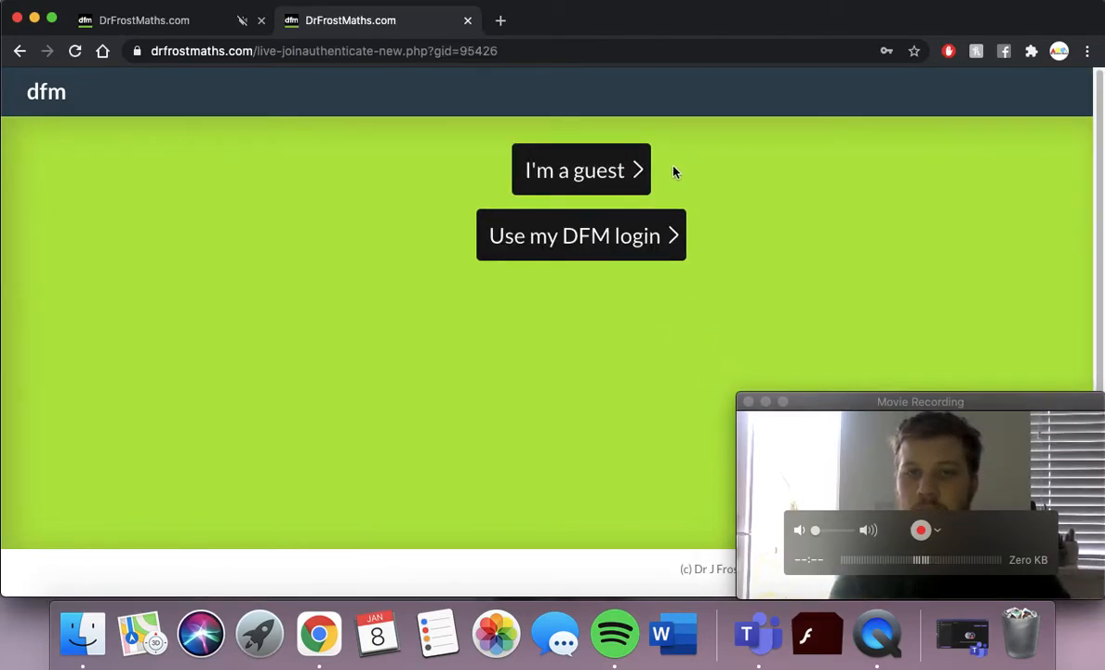
click(599, 170)
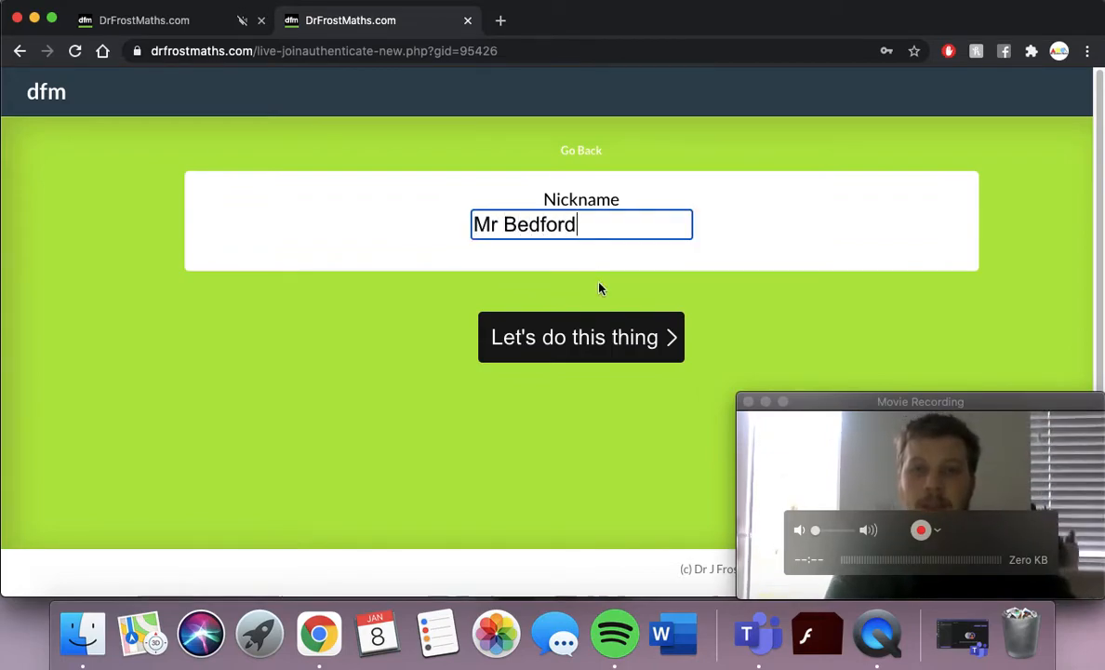
click(598, 325)
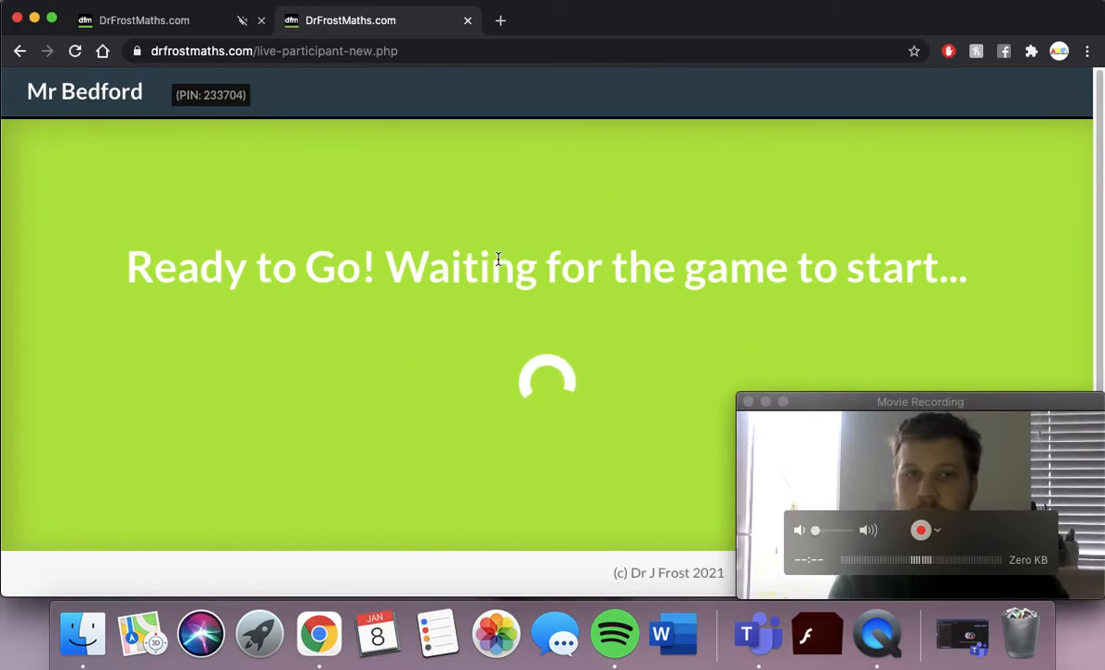
click(197, 27)
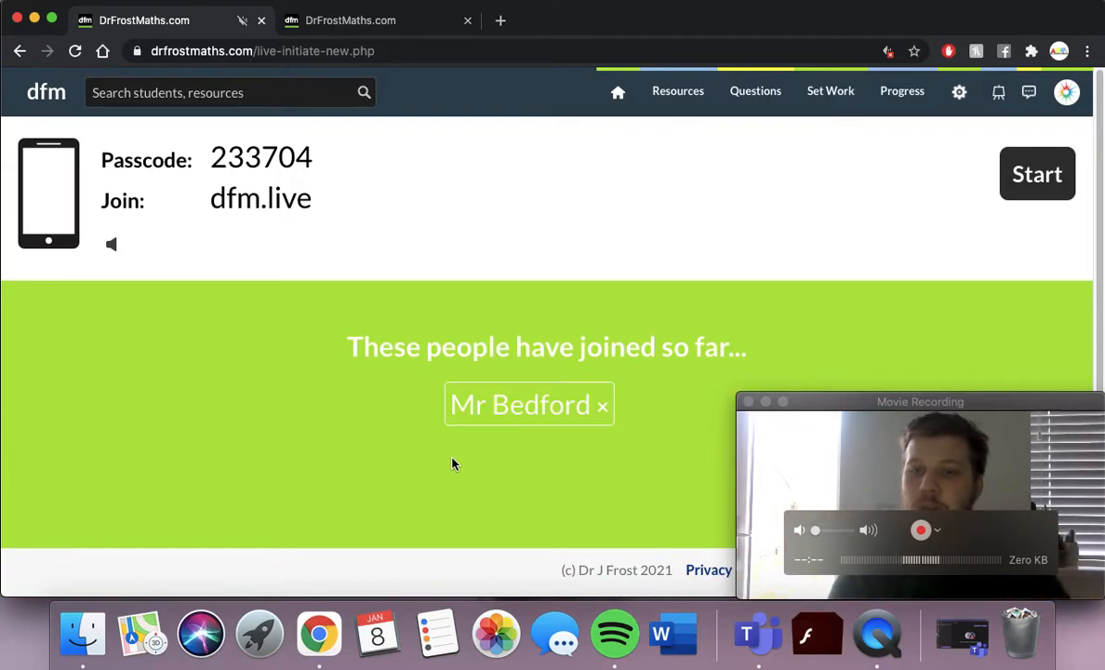
Start the game and, as the participant, answer 4 triangles to the hexagon question.
click(1025, 198)
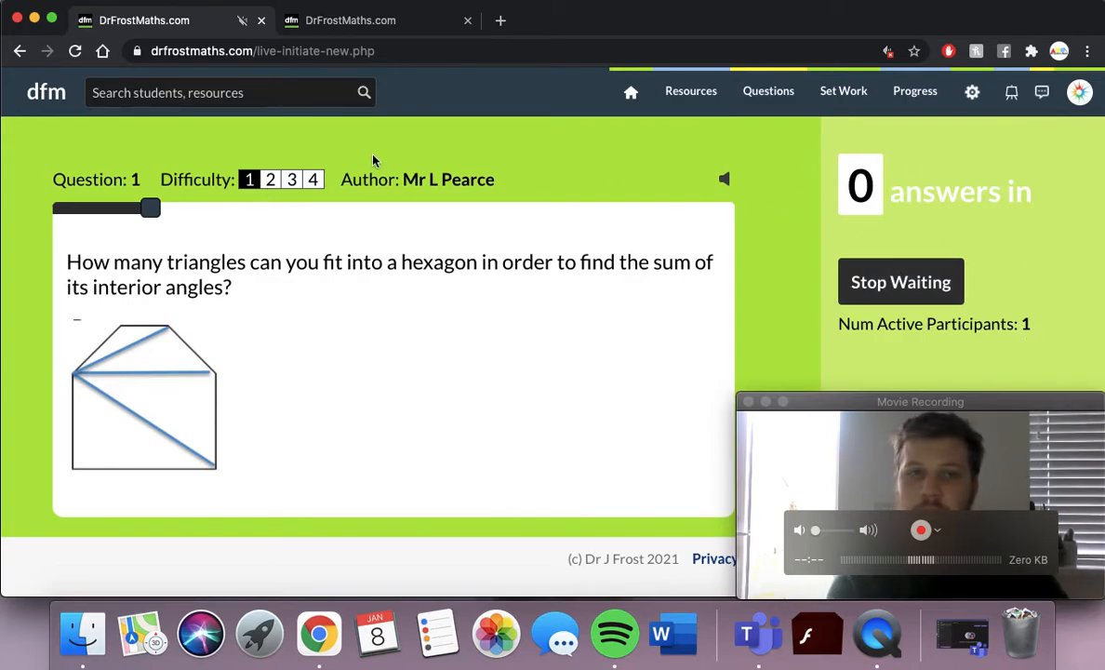
click(354, 20)
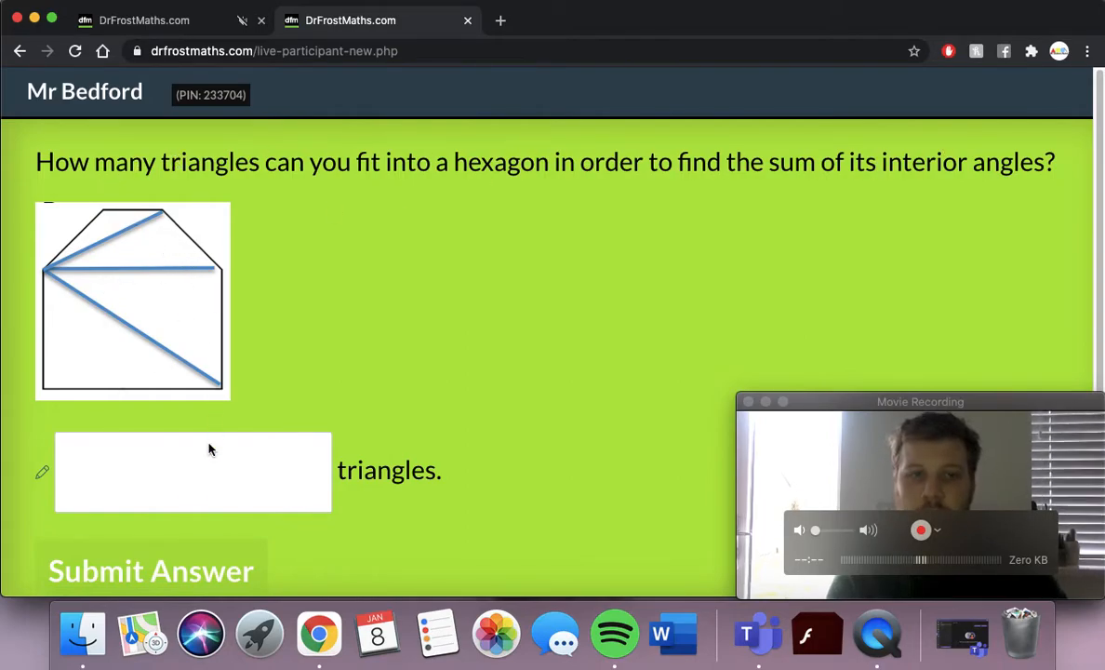
click(204, 473)
text(4)
click(149, 579)
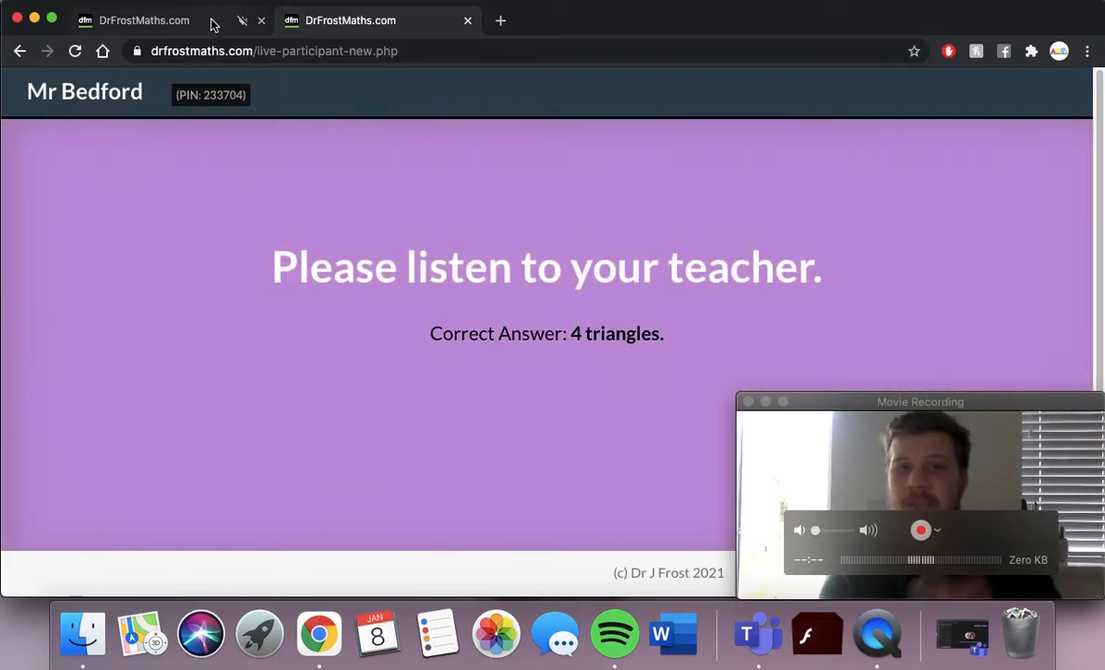
Back on the host page, move the webcam preview off the round results.
click(210, 20)
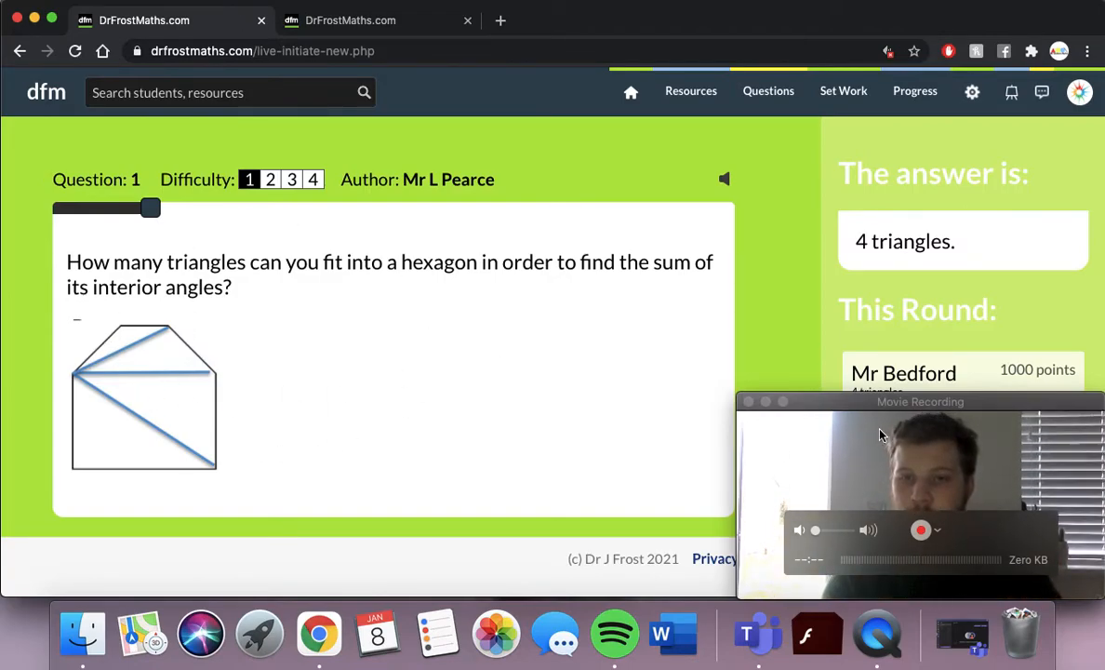
drag(905, 408, 170, 398)
click(797, 396)
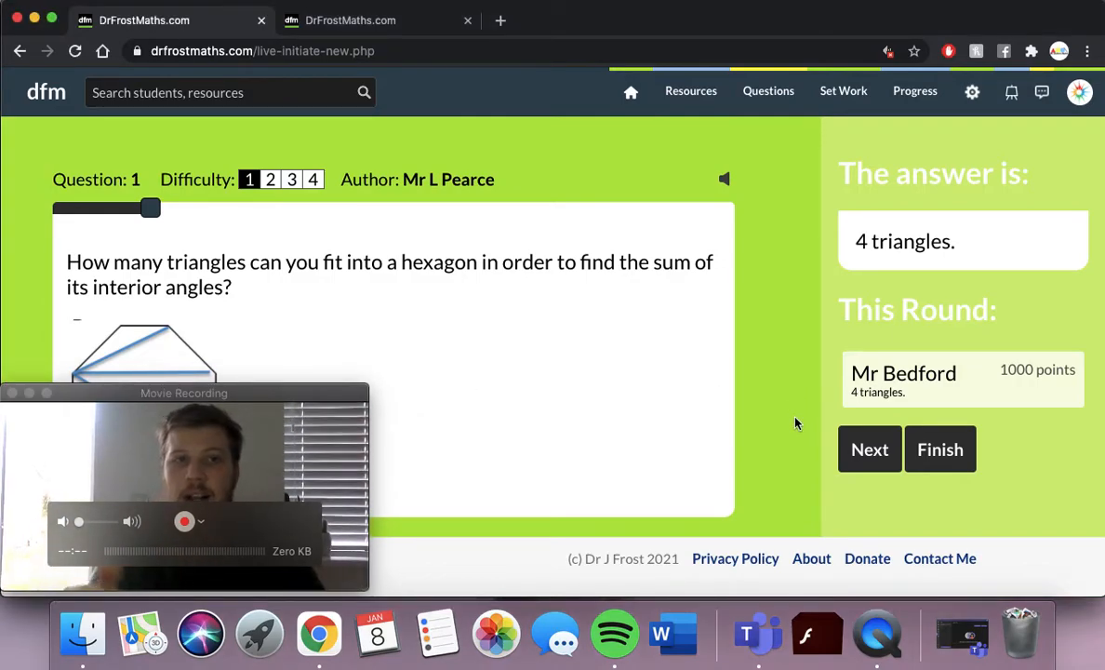
scroll(902, 289, up, 1)
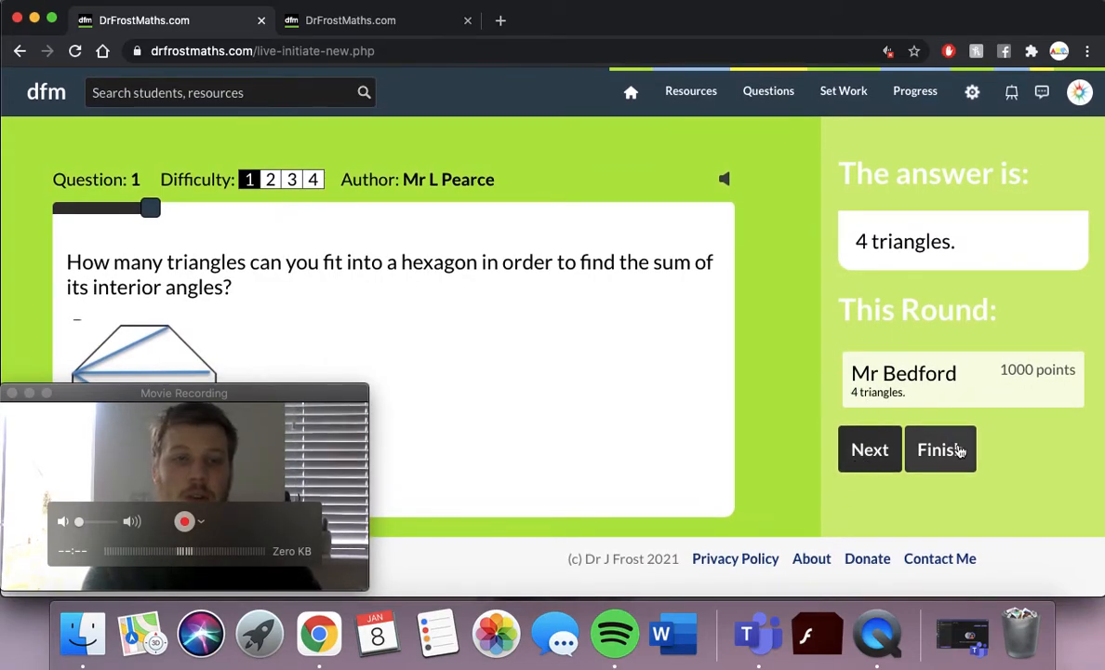
Advance the game to the next question and return to the participant's view.
click(878, 462)
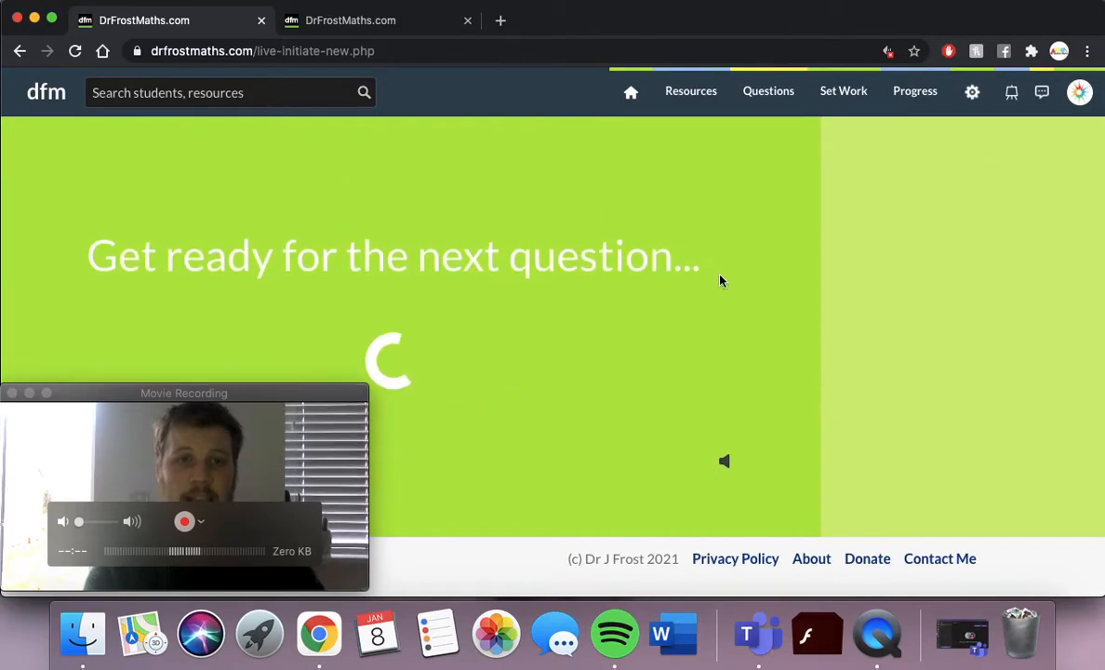
click(391, 24)
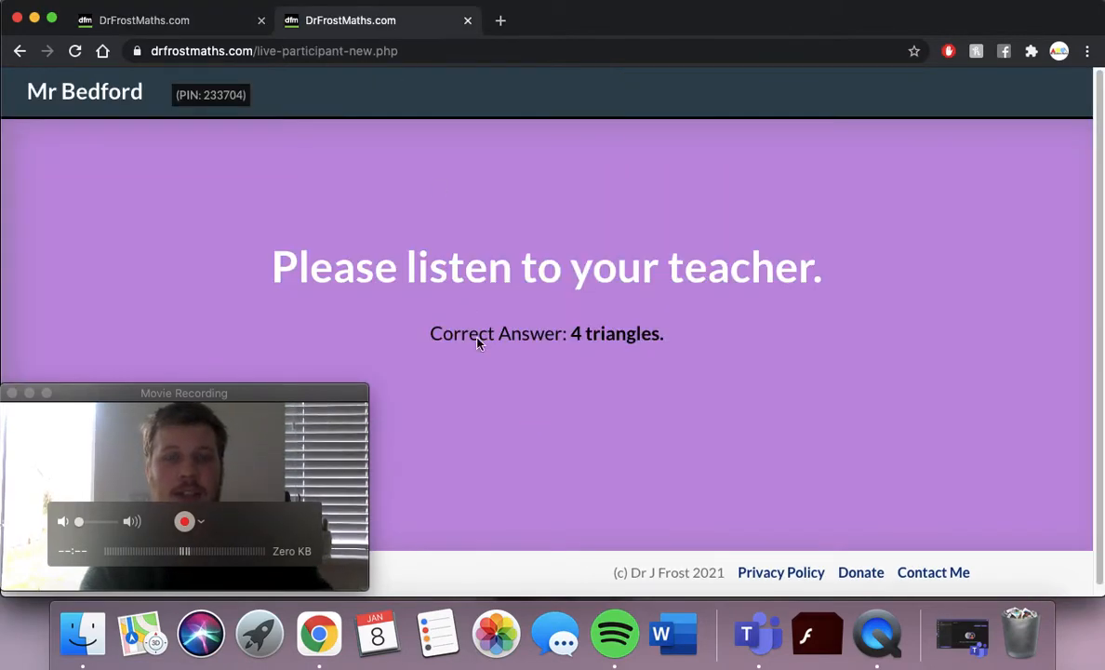
click(220, 24)
click(370, 22)
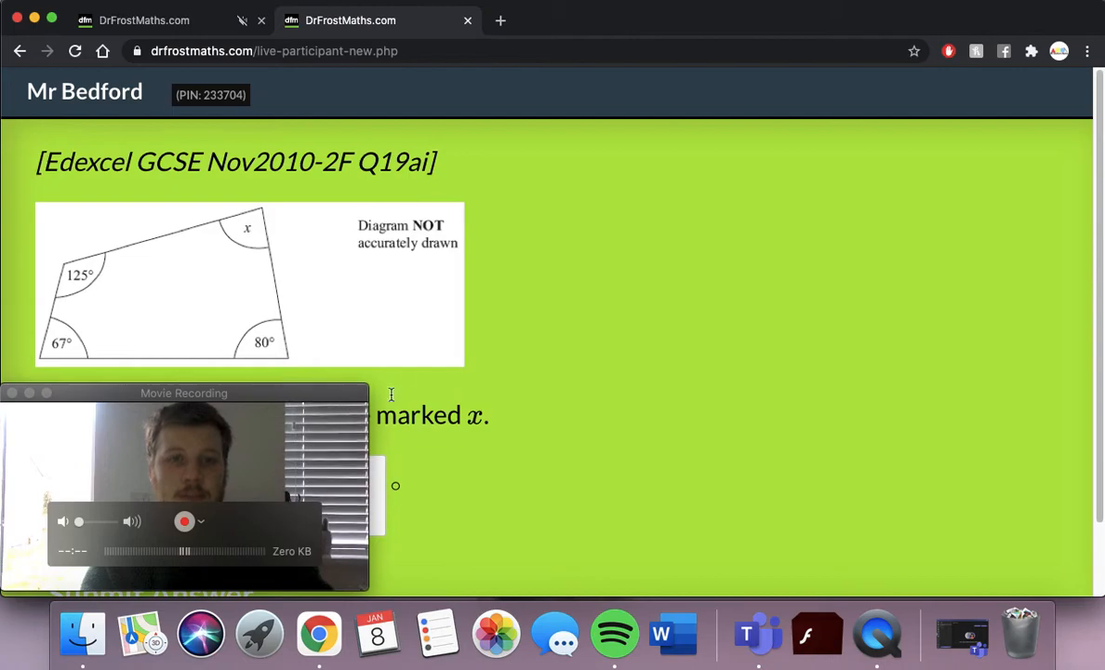
As the participant, submit the wrong answer 'qr' for angle x.
drag(246, 412, 1049, 407)
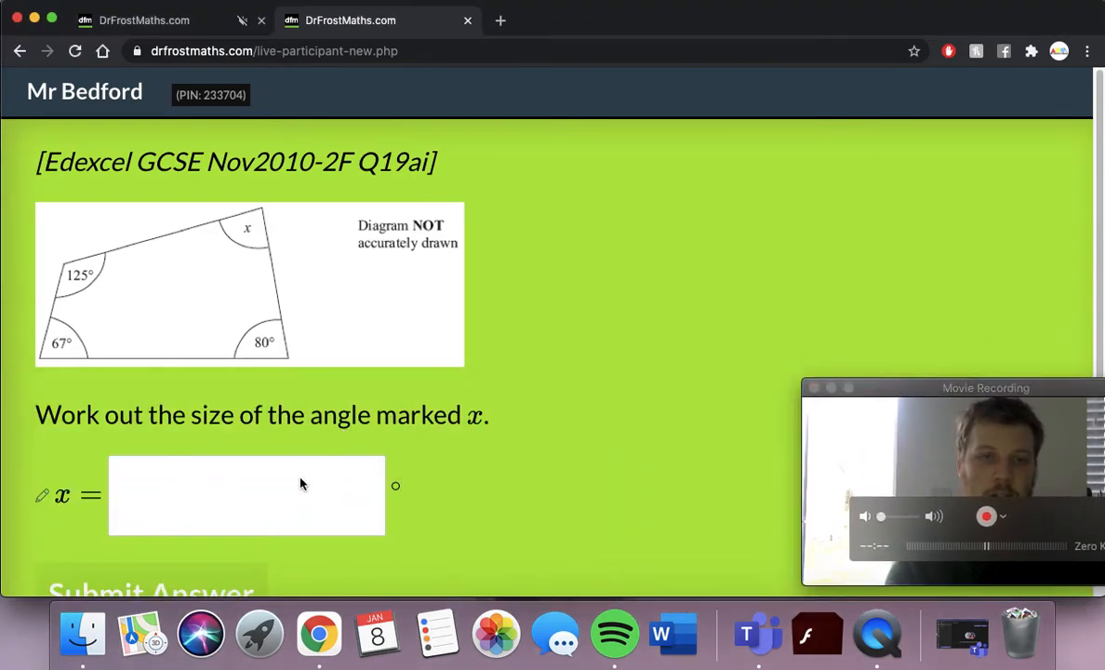
click(260, 502)
text(qr)
scroll(214, 507, down, 2)
click(180, 514)
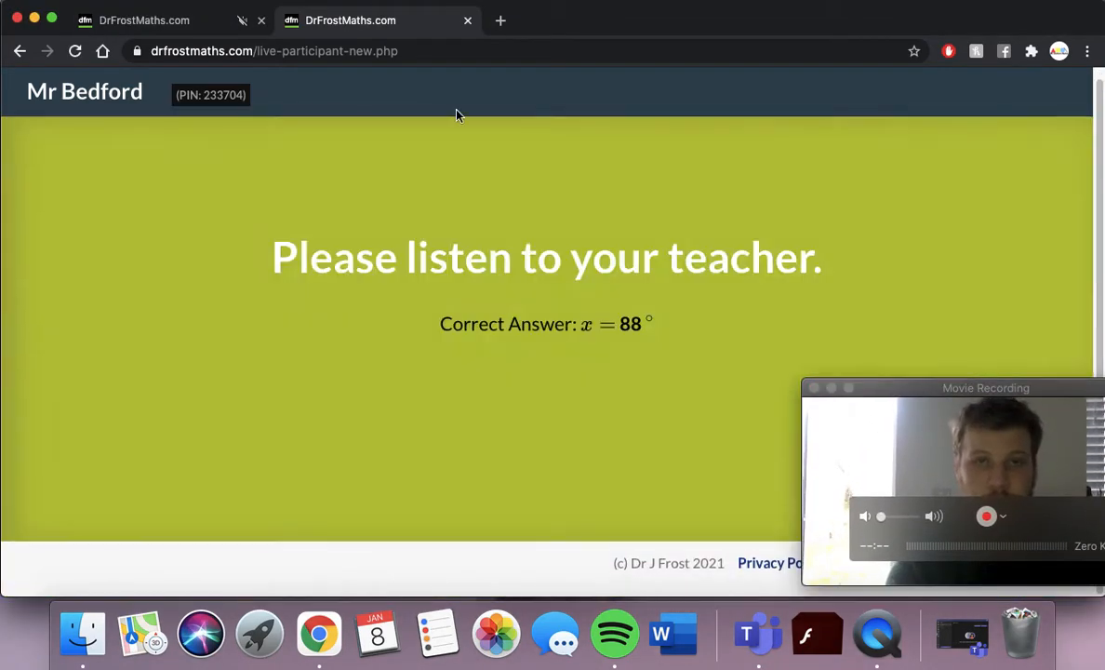
On the host's game page, finish the game so the final standings load.
click(176, 20)
drag(964, 383, 162, 393)
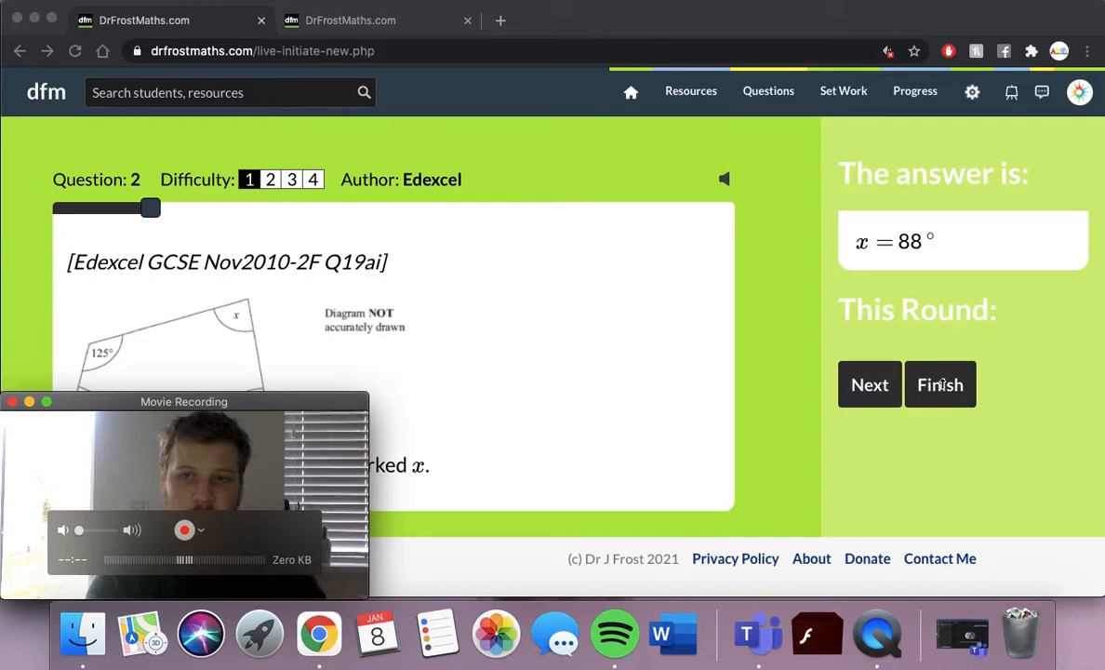
click(941, 388)
click(942, 389)
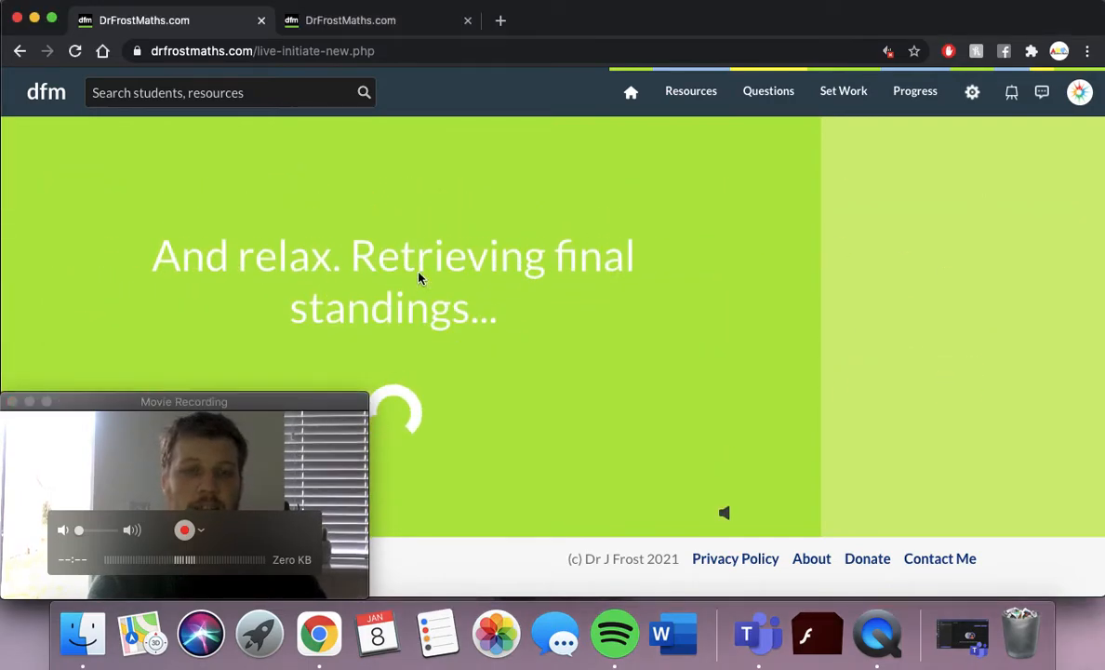
Show the full results table: Question 1 correct, Question 2 wrong, 1000 points.
drag(208, 397, 957, 401)
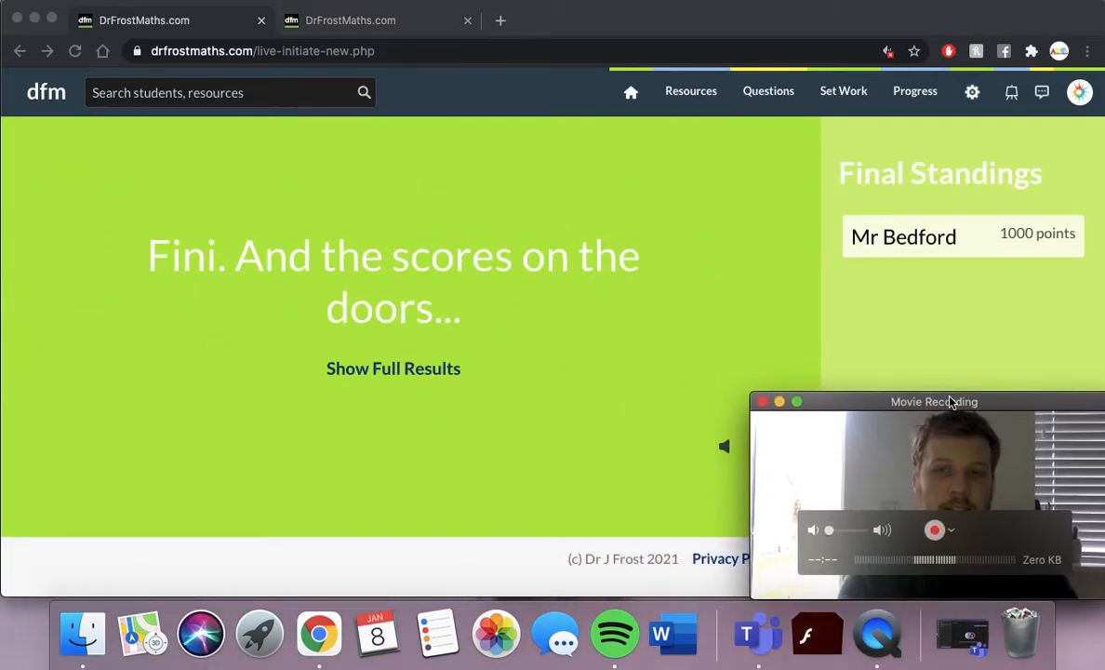
click(875, 354)
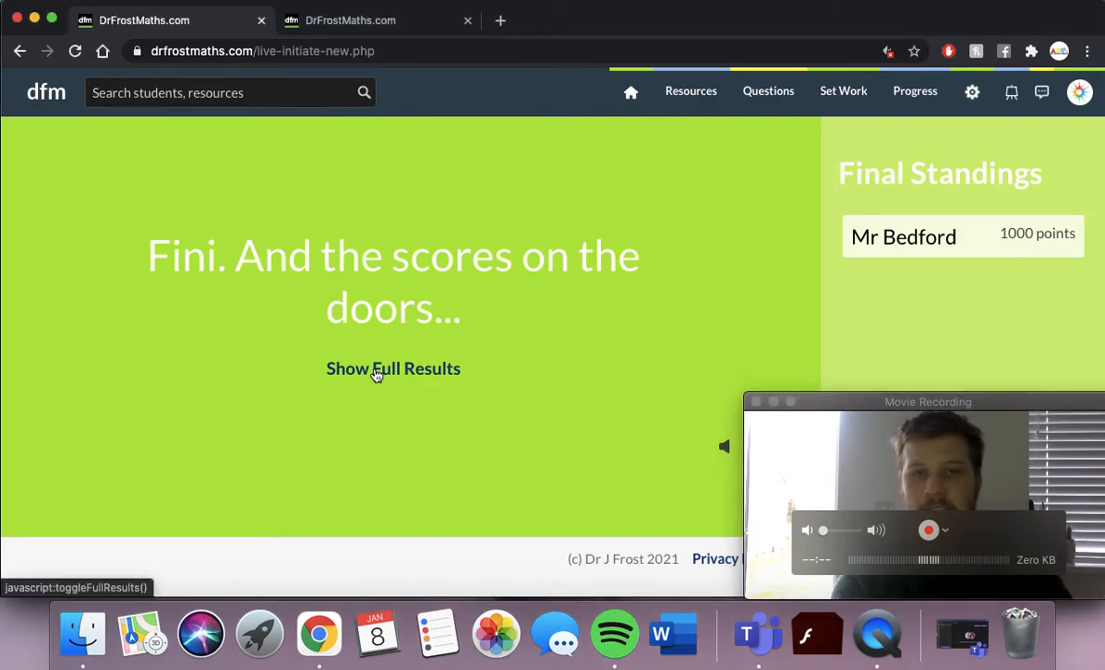
click(376, 370)
scroll(462, 421, down, 1)
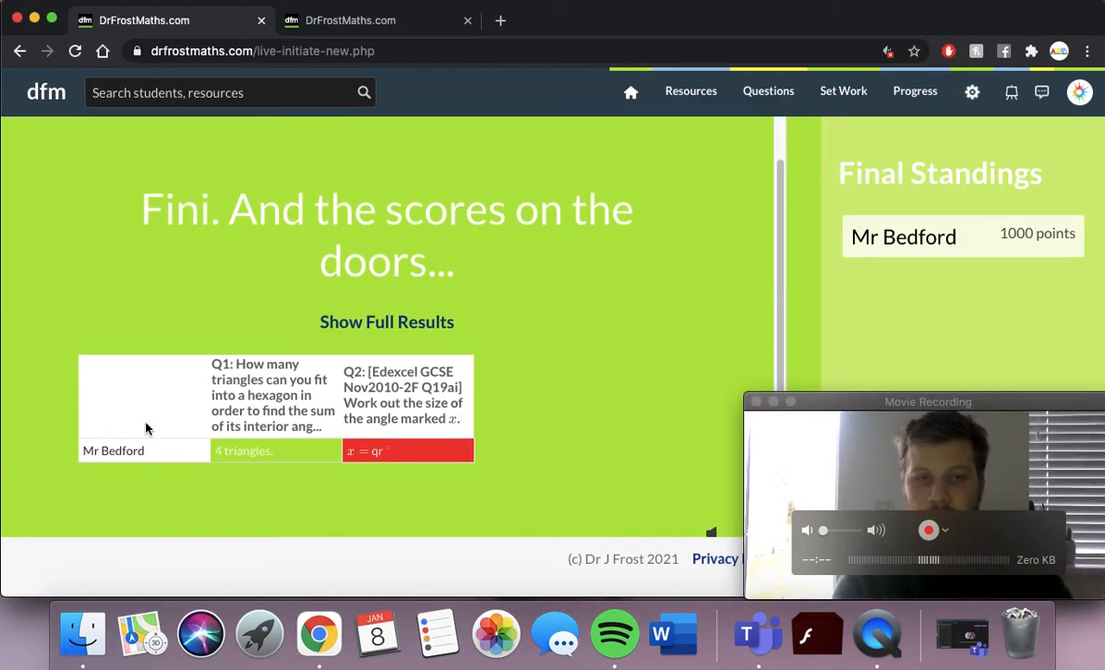
scroll(145, 428, down, 1)
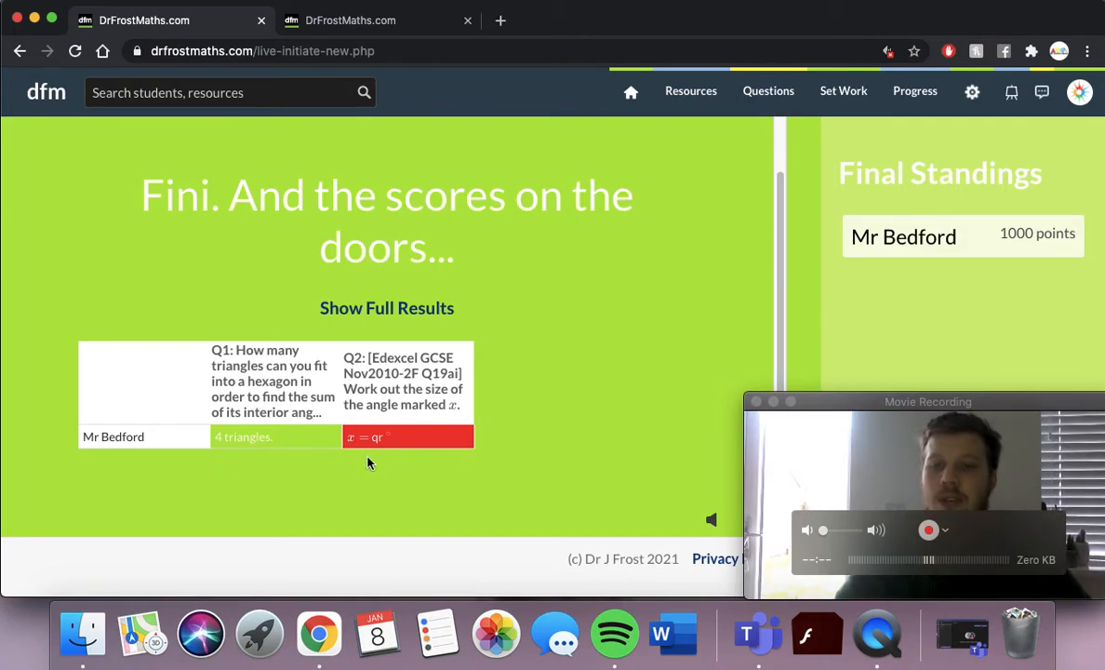
Maximise the QuickTime Movie Recording window over the DrFrostMaths results page.
click(787, 401)
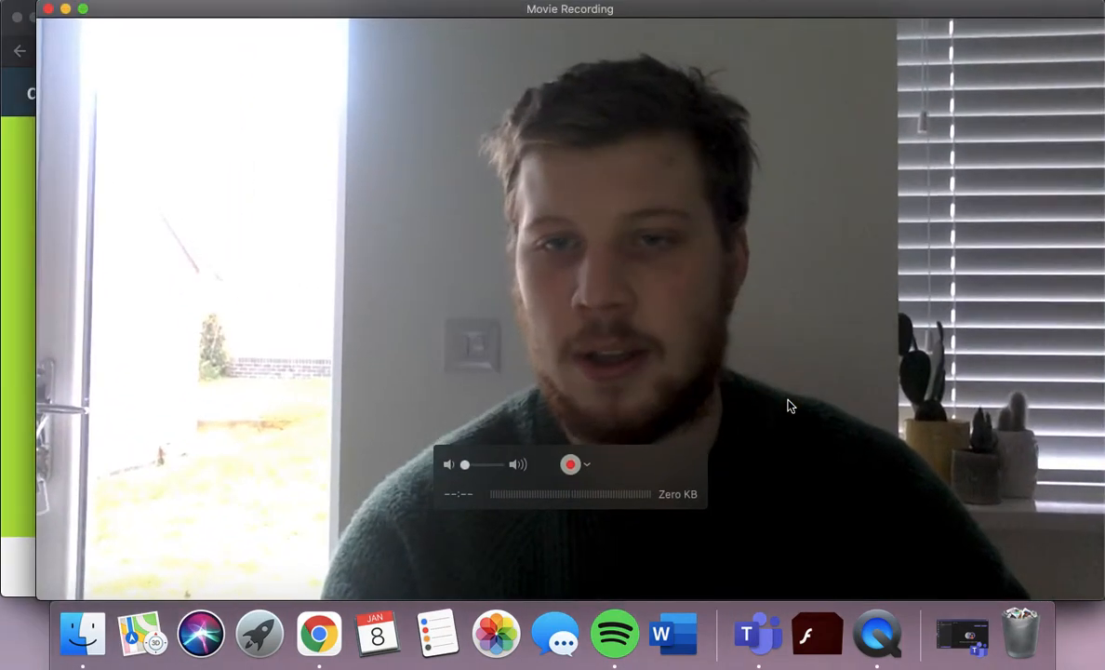